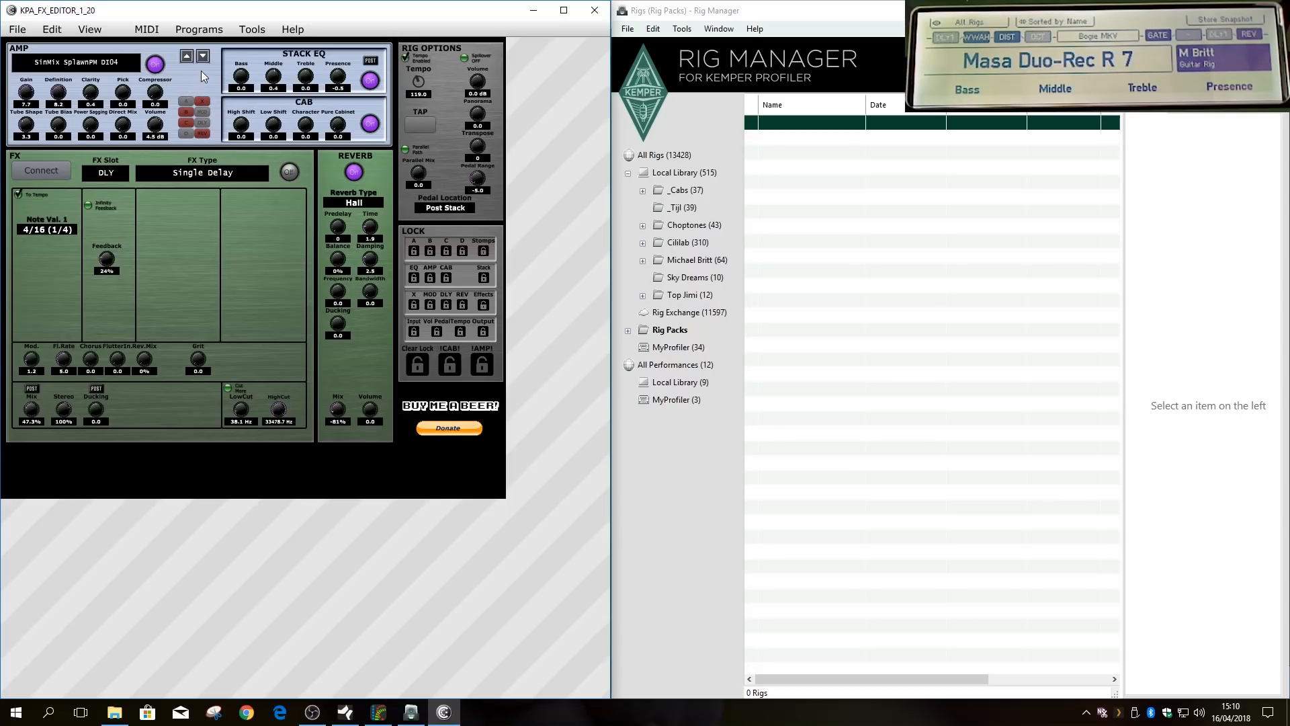
- Connect the FX editor to the profiler and load the Mark V Rhythm rig from MyProfiler
click(54, 176)
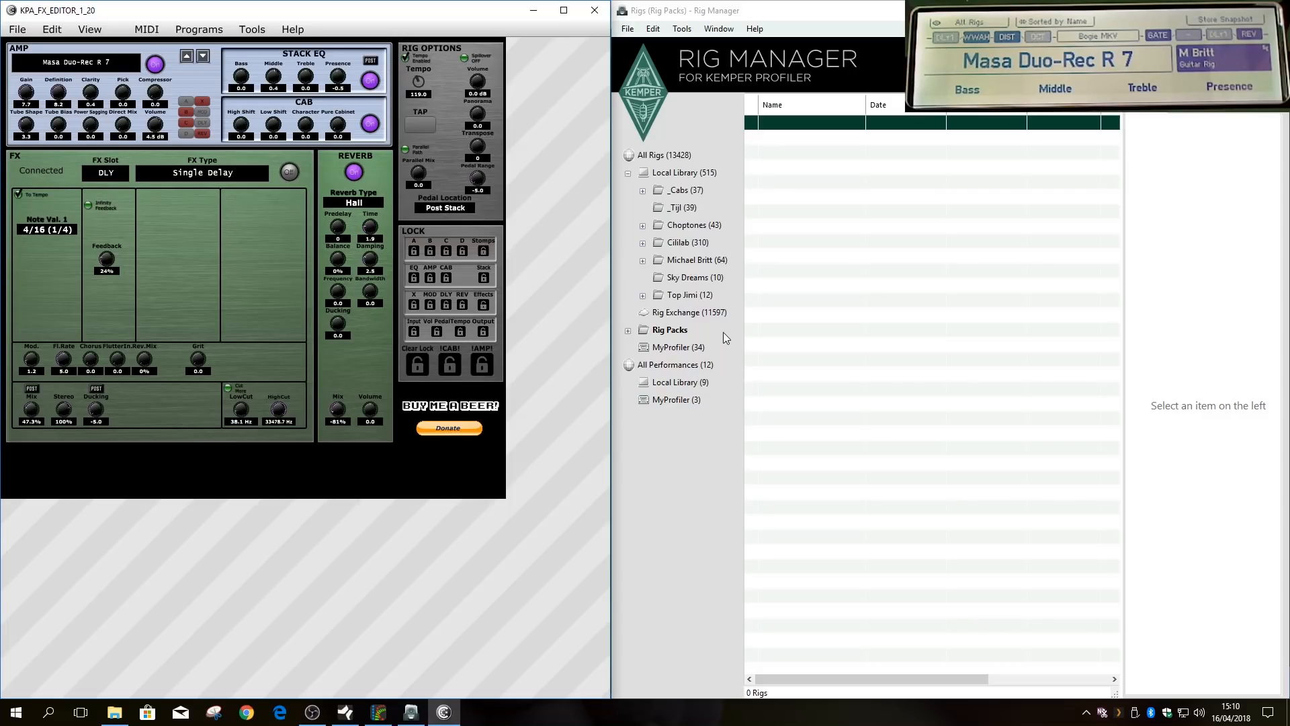
click(679, 346)
click(1005, 404)
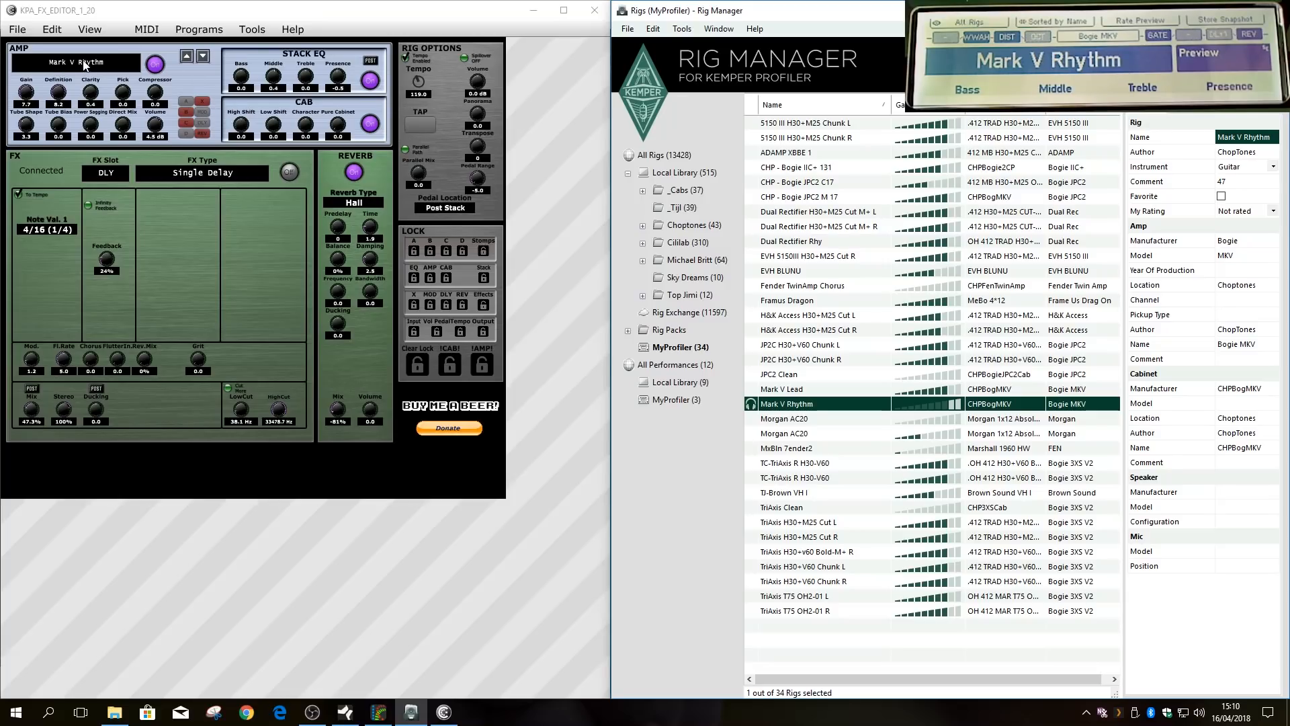
- Load a Wah Wah effect into slot A, switch it on and set its pedal mode to Bypass @ Heel
click(106, 174)
click(112, 191)
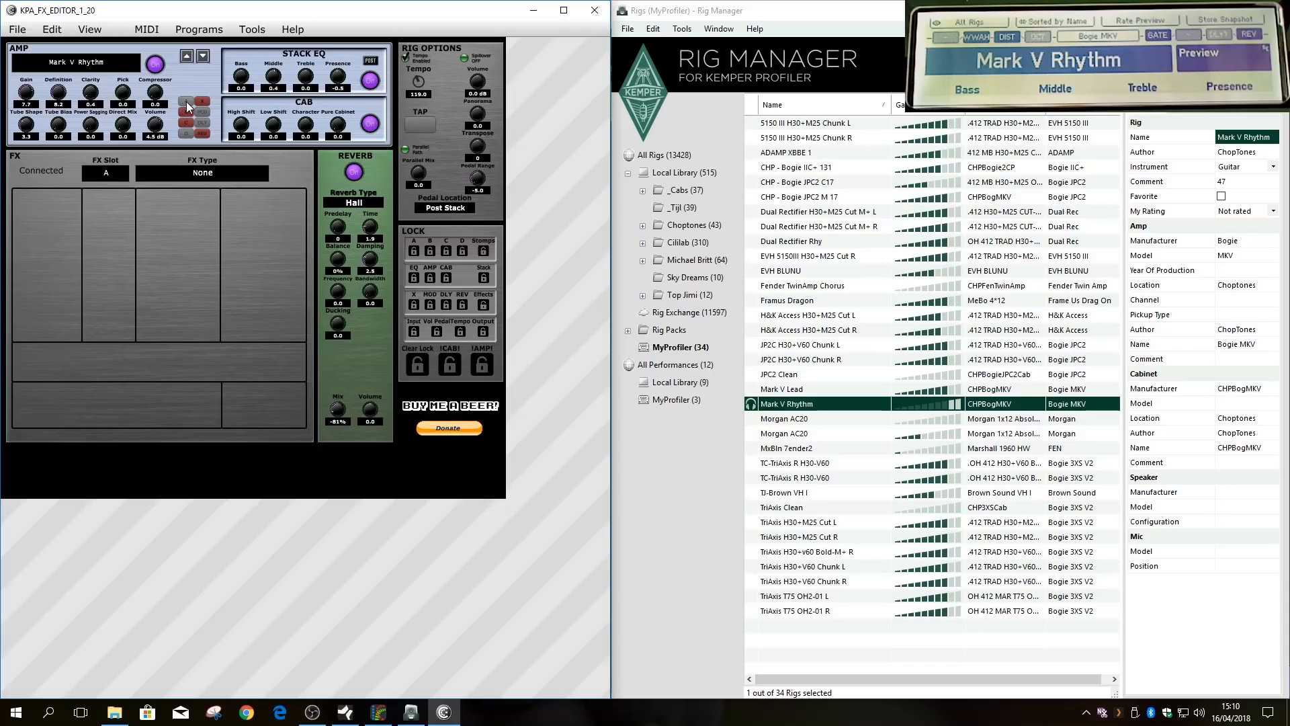
click(222, 172)
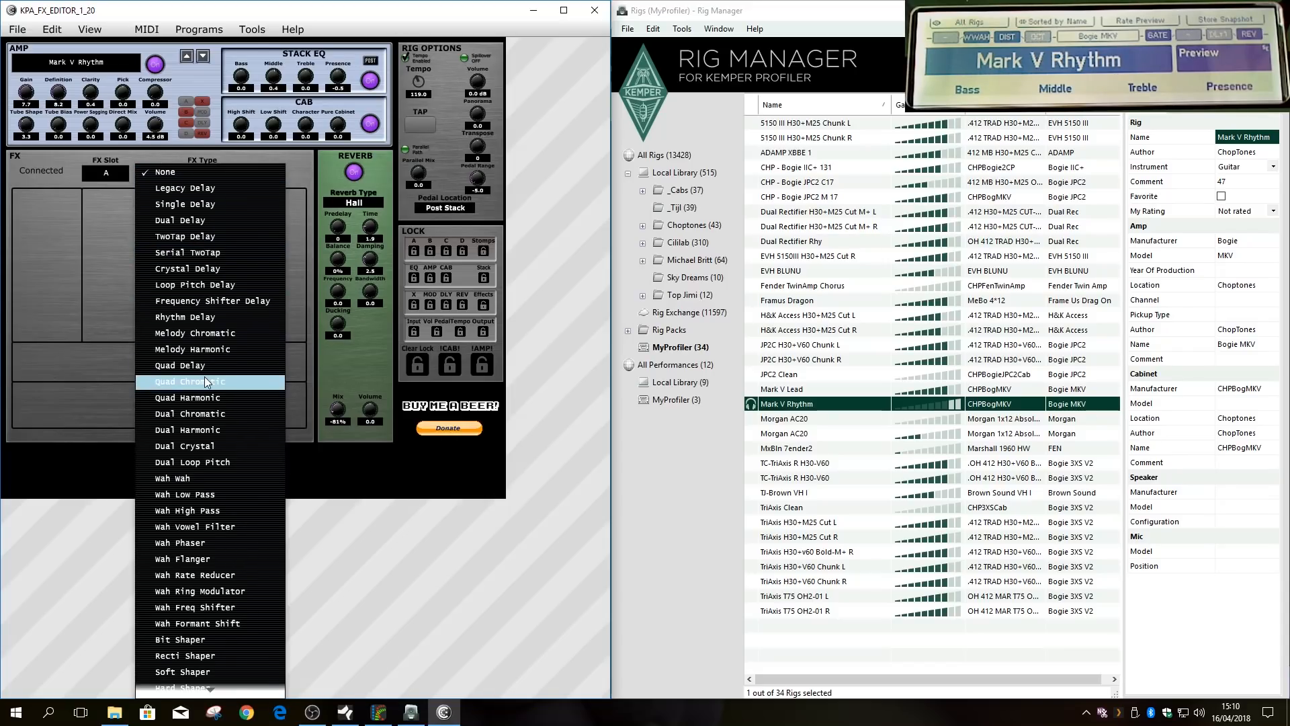
click(199, 477)
click(289, 173)
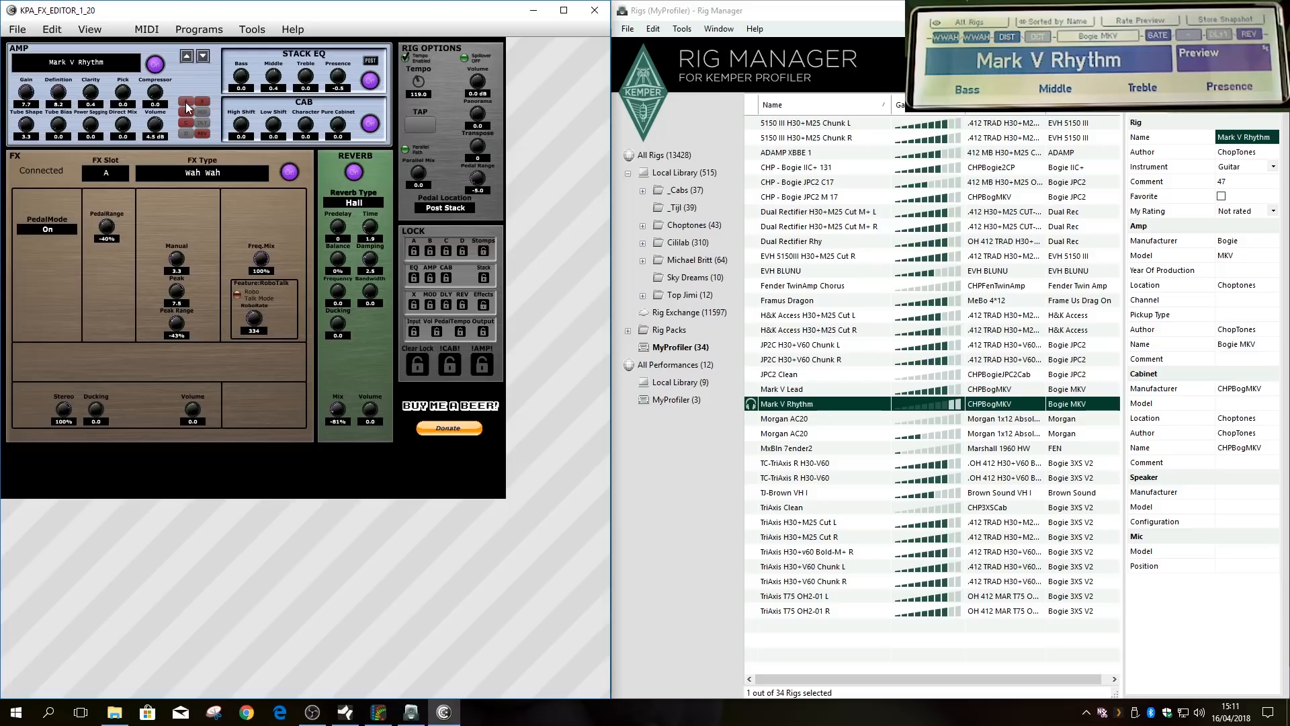
click(60, 229)
click(50, 289)
- Toggle effect slots A and C in the on/off grid, and switch the reverb off and the delay on
click(186, 102)
click(186, 123)
click(201, 134)
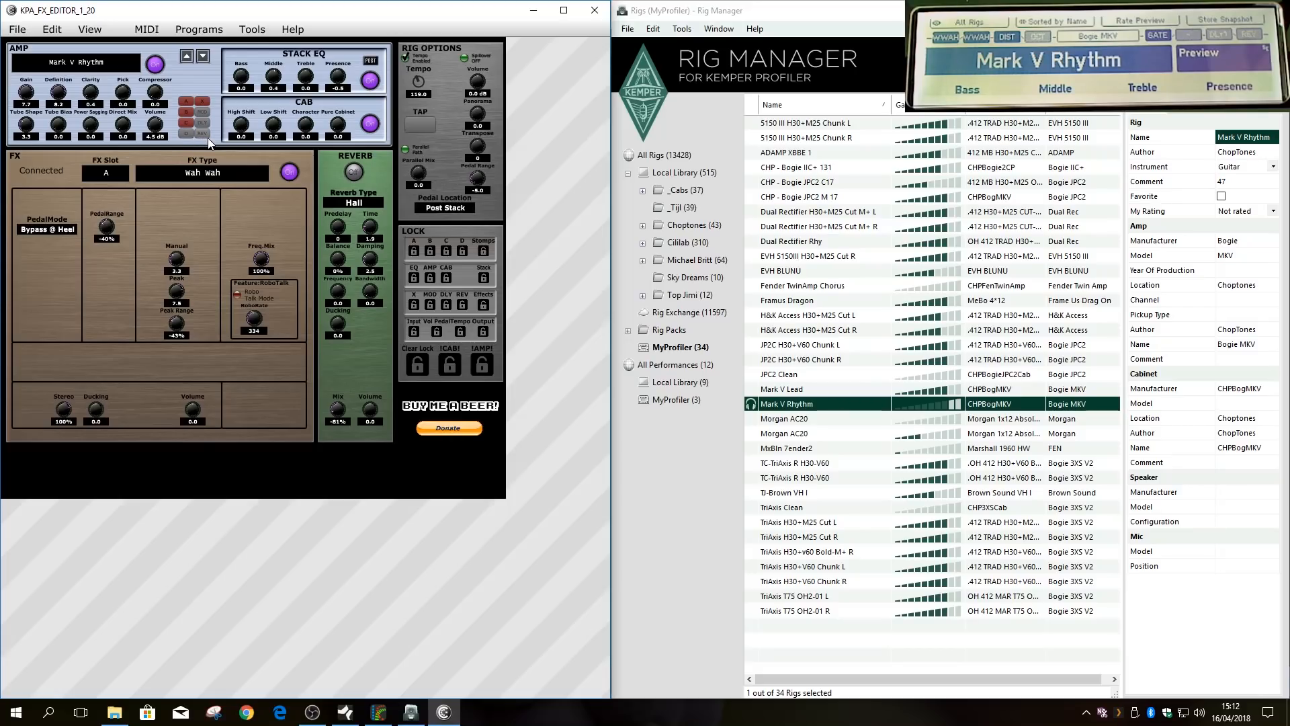
click(203, 124)
- Disconnect and reconnect the FX editor, and show the settings of the DLY slot
click(119, 174)
click(49, 164)
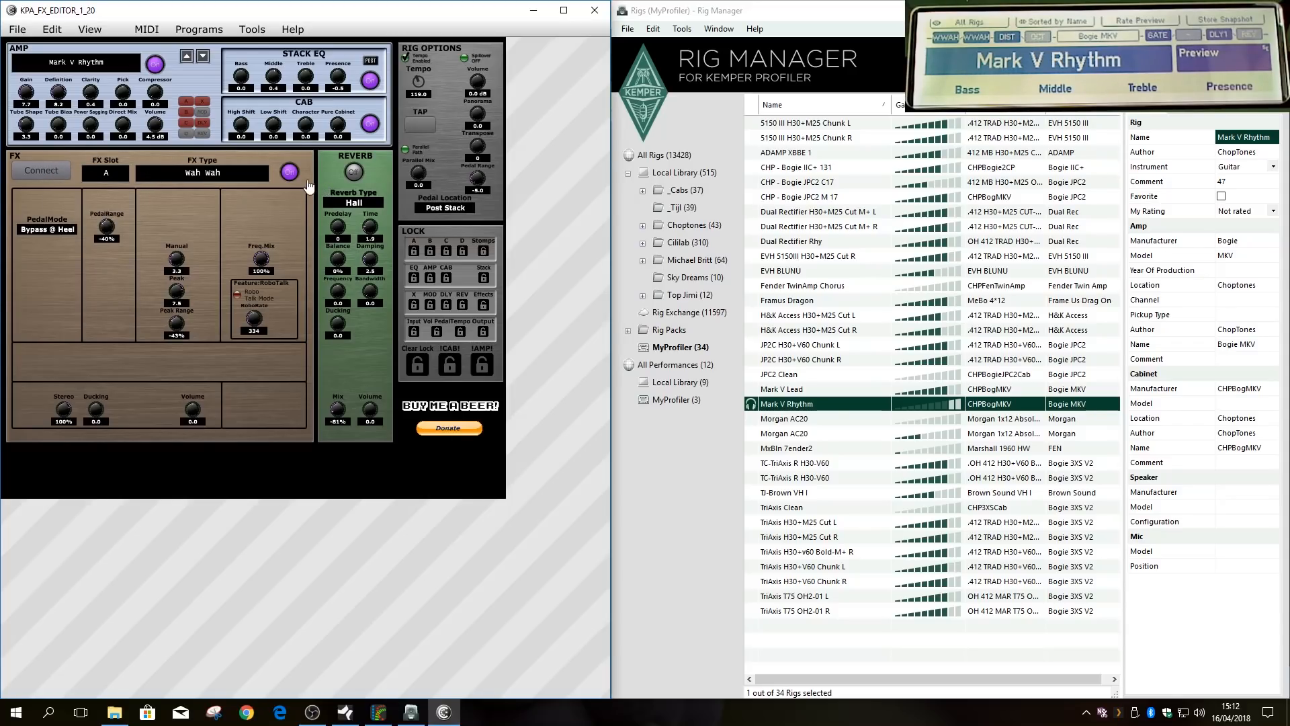
click(68, 179)
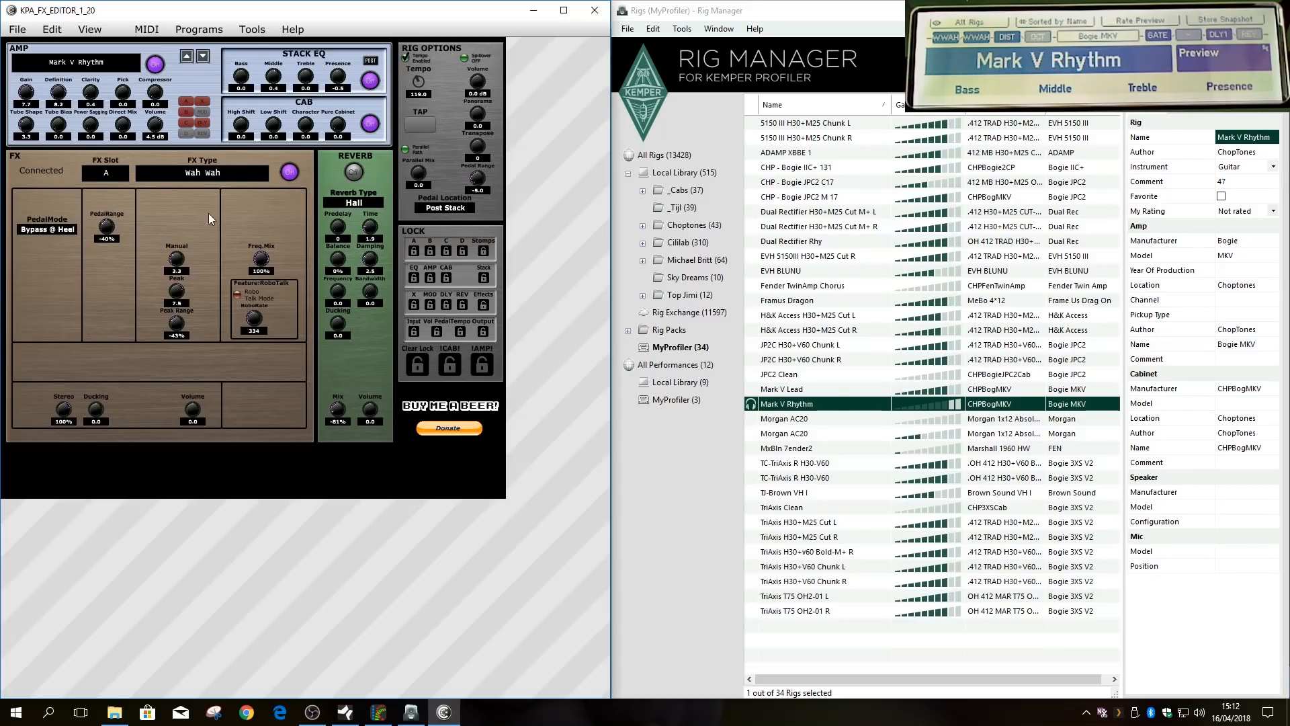
click(209, 173)
click(120, 176)
click(119, 176)
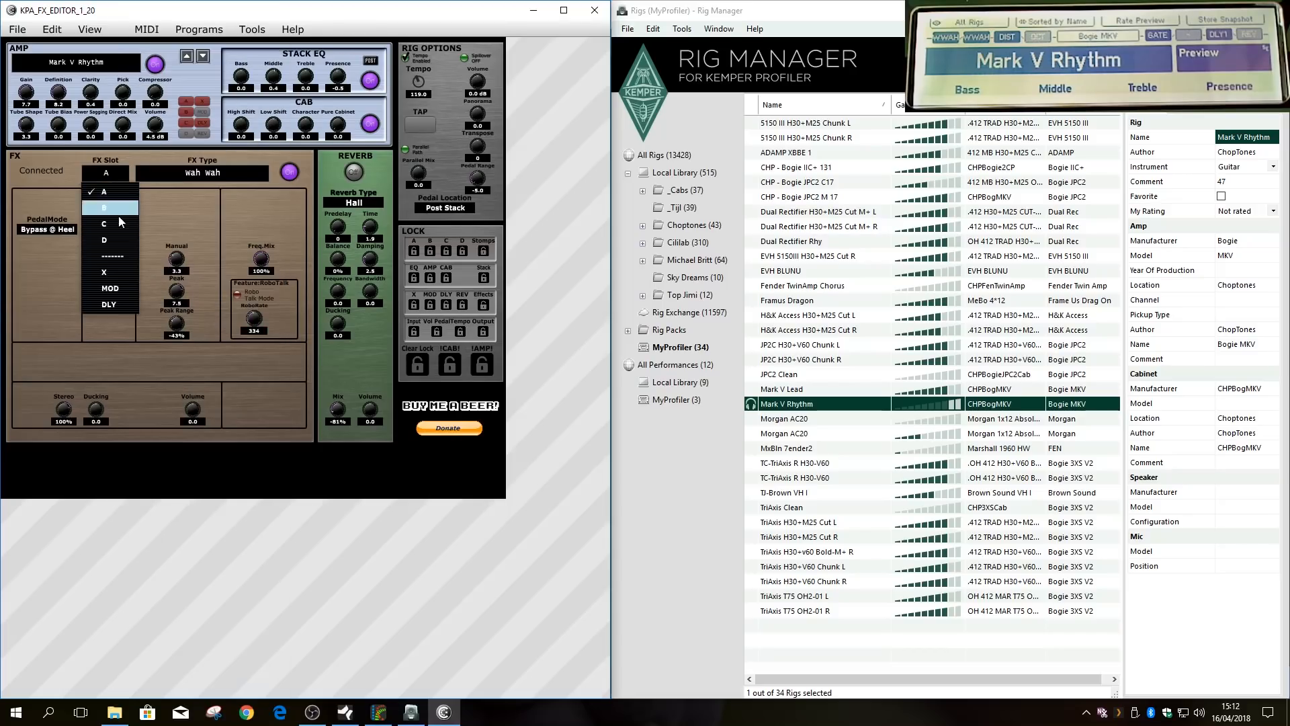
click(110, 304)
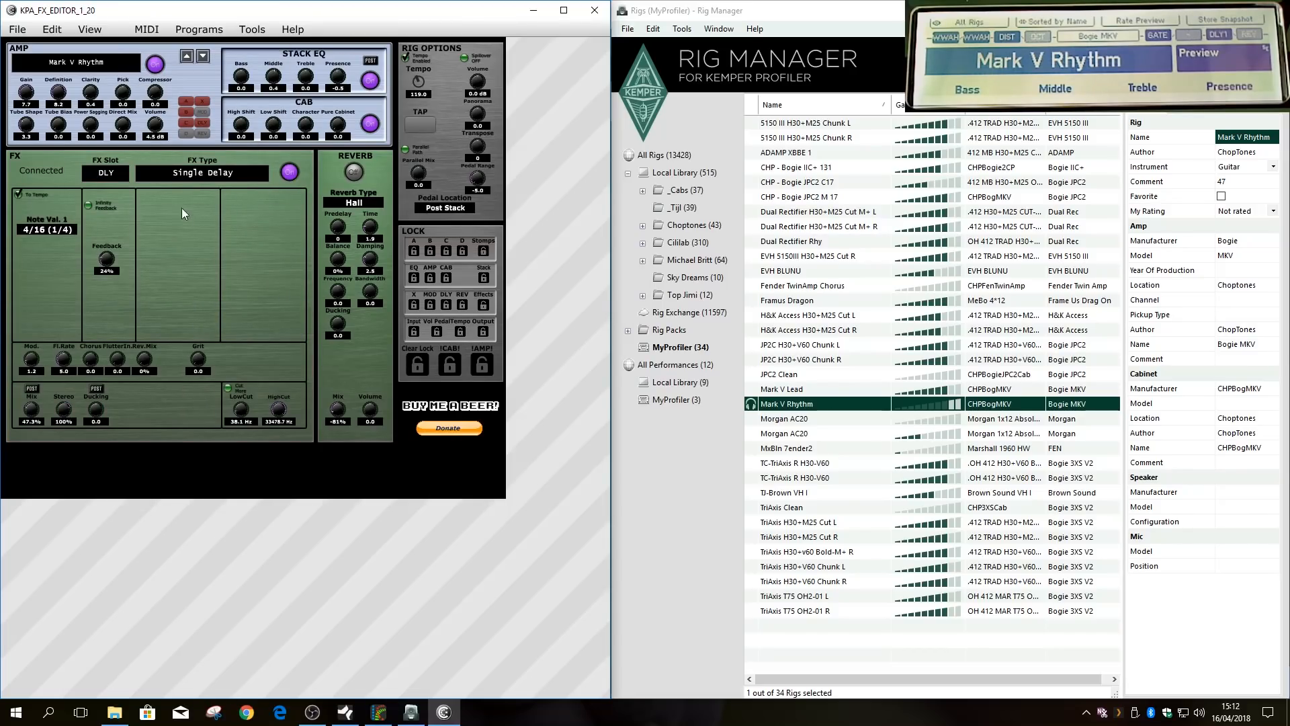
- Return to FX slot A and switch its Wah Wah effect off
click(107, 176)
click(107, 194)
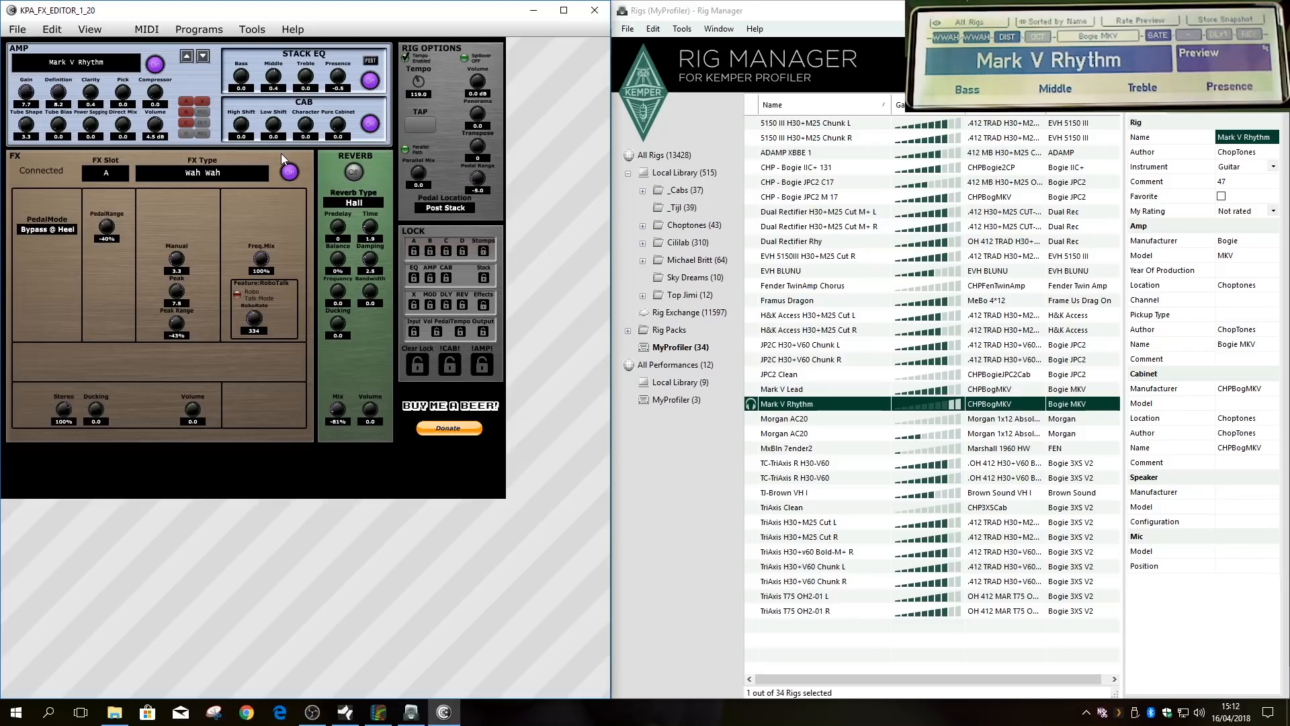
click(290, 173)
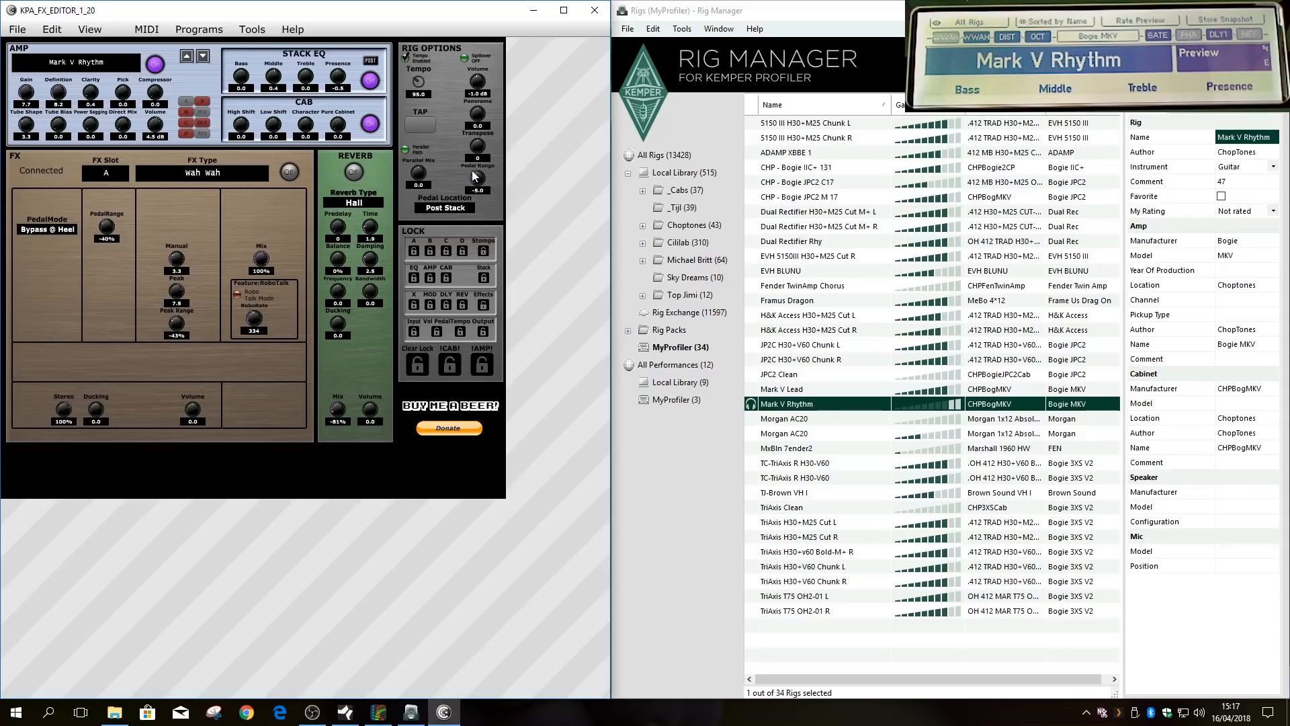
- Look through the rig's pedal location options without changing them and toggle the parallel path
click(470, 208)
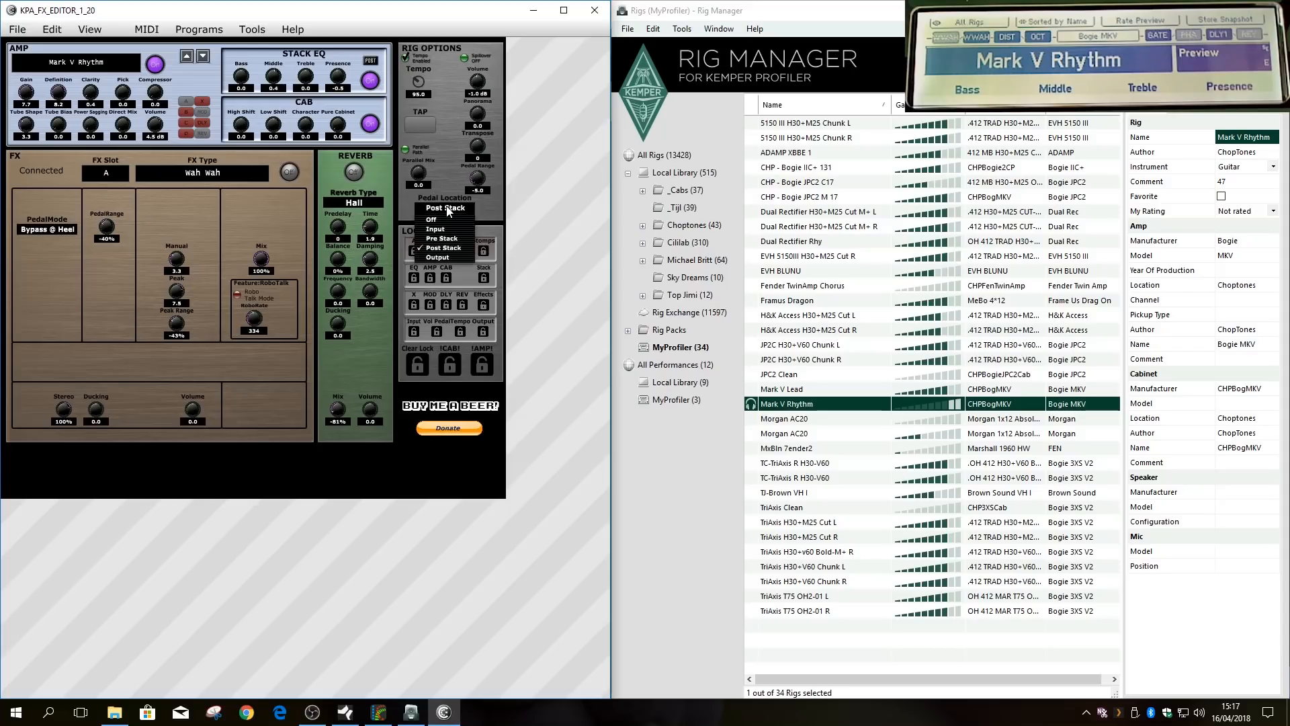
click(478, 186)
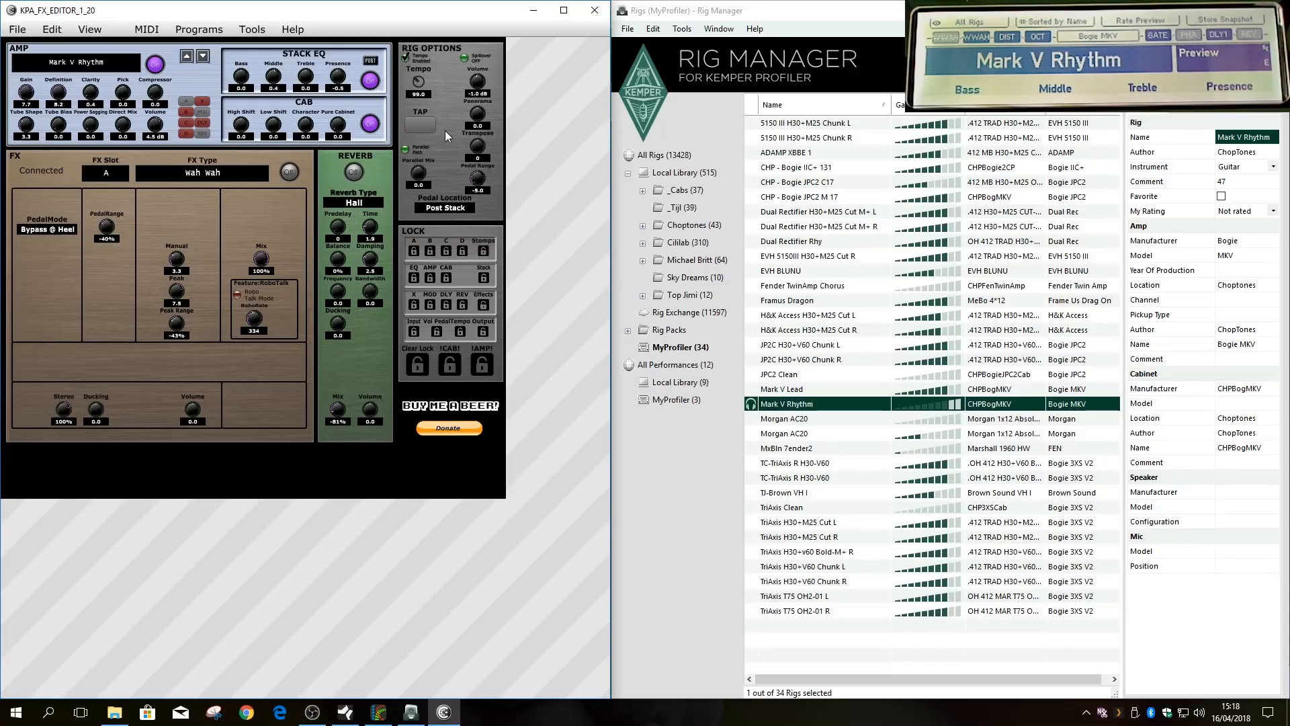
click(406, 150)
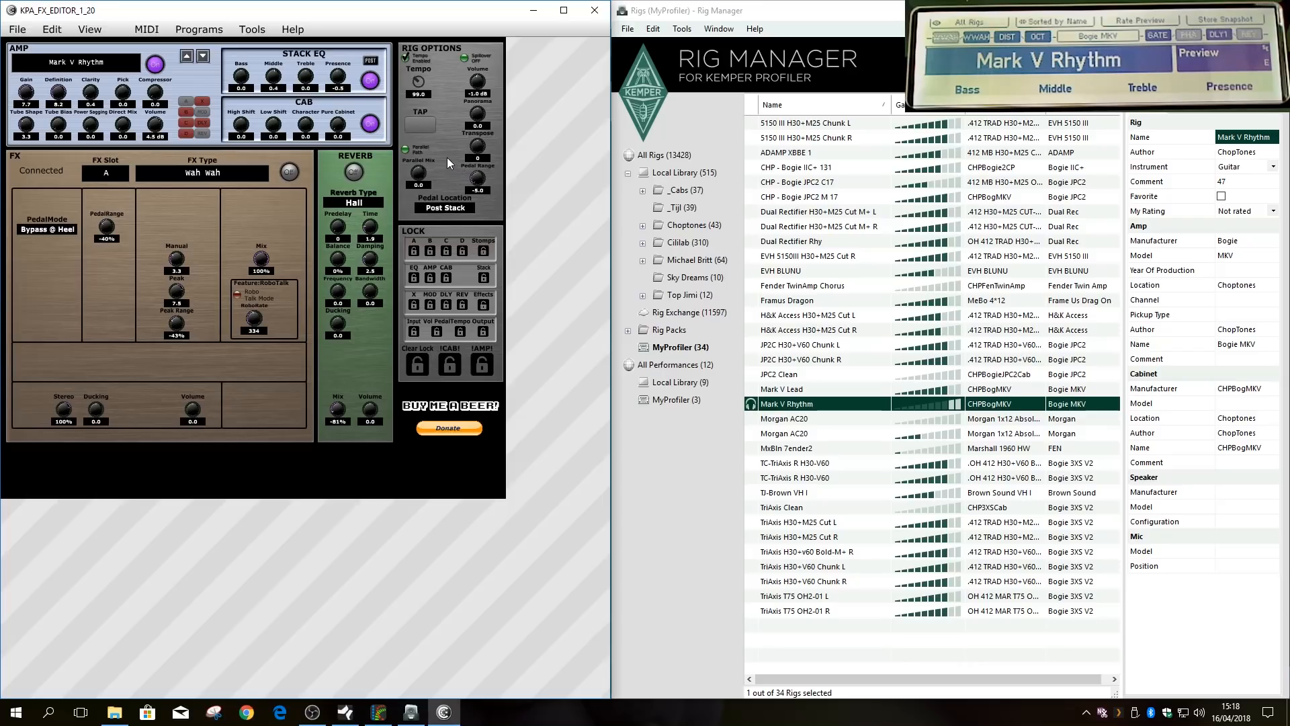
- Enlarge the FX editor panel to fill the width of its window
click(148, 29)
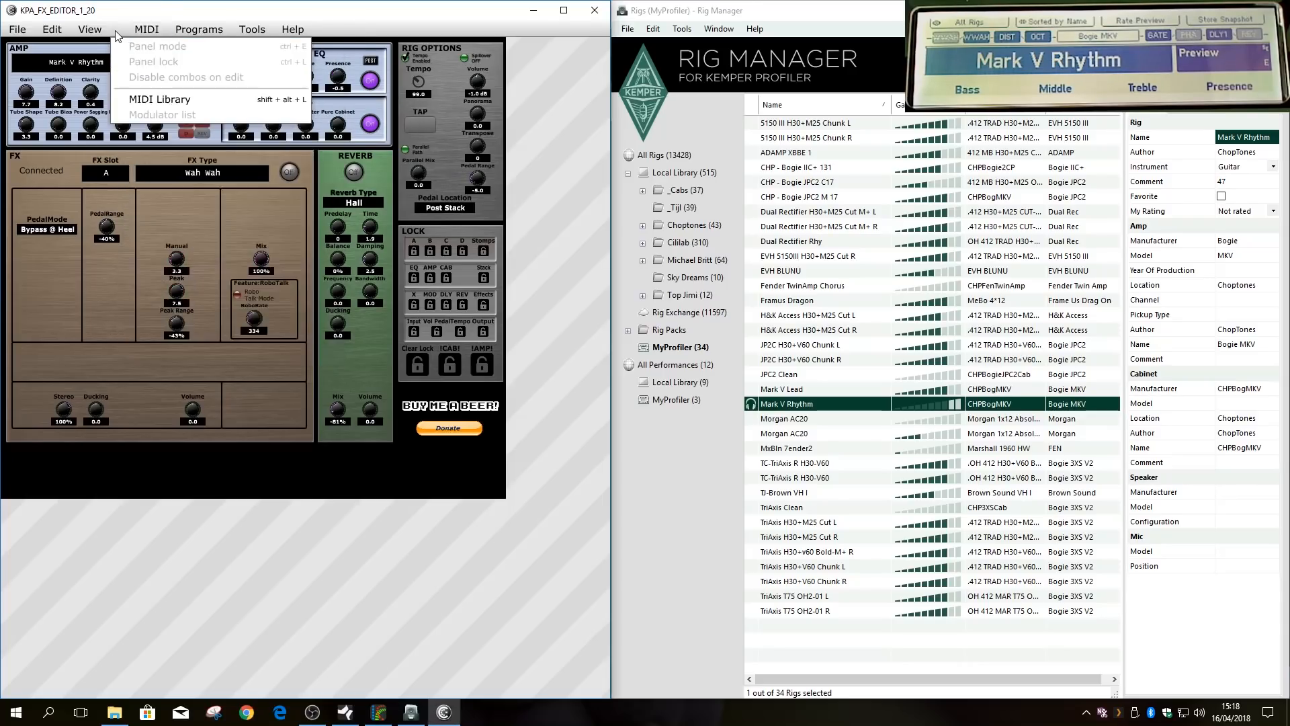
click(119, 41)
click(91, 29)
click(120, 42)
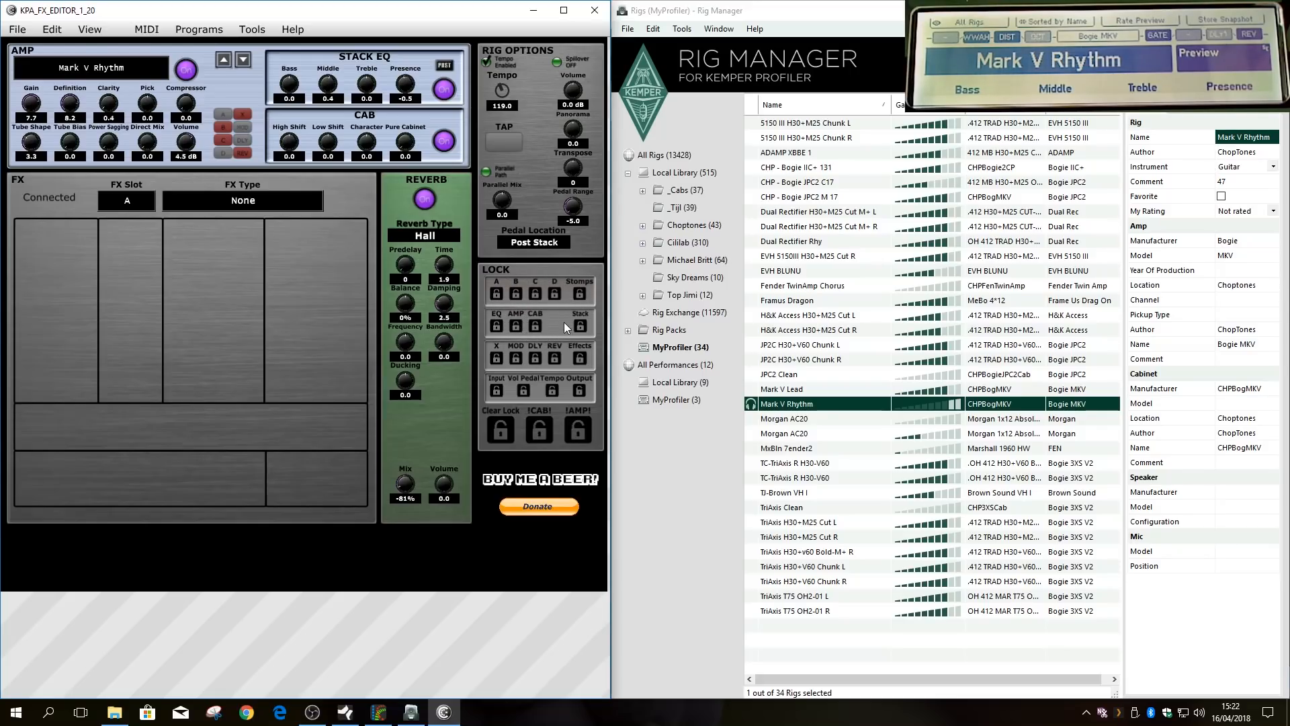
- Try out the individual locks for stomp slots A and C and for the effects section
click(496, 294)
click(535, 294)
click(580, 358)
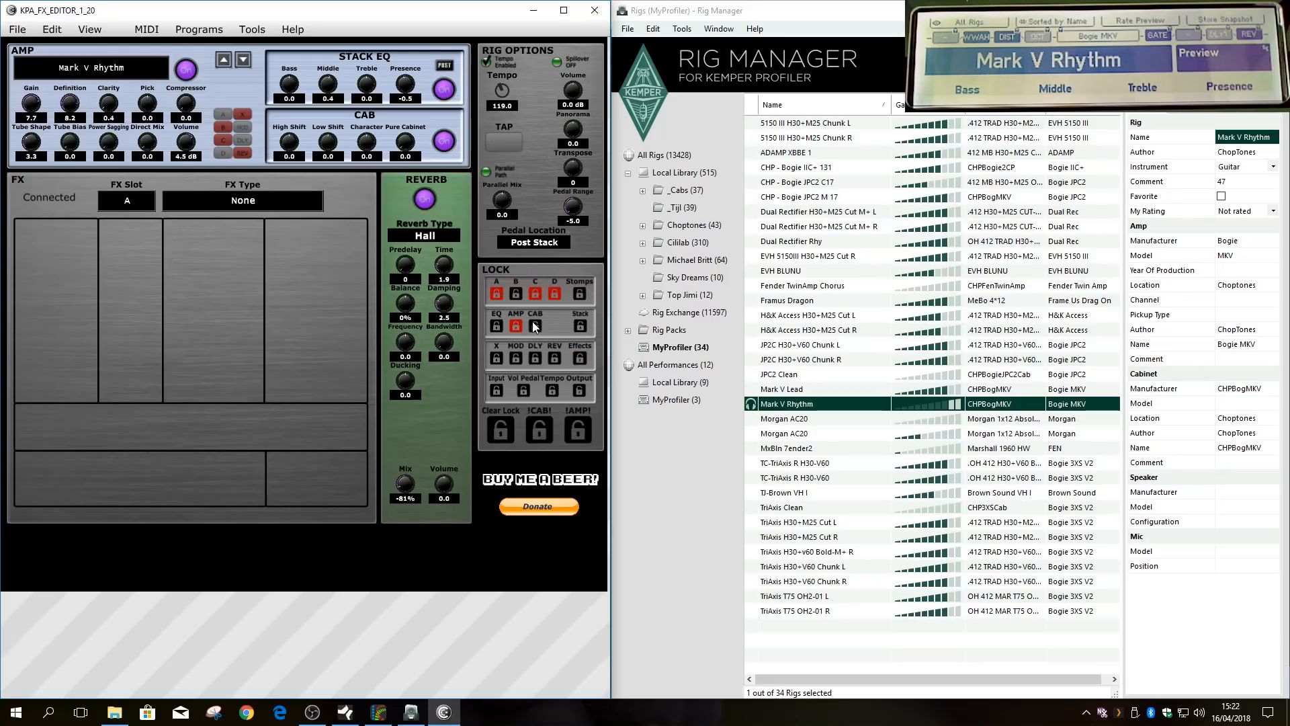
click(540, 297)
click(496, 294)
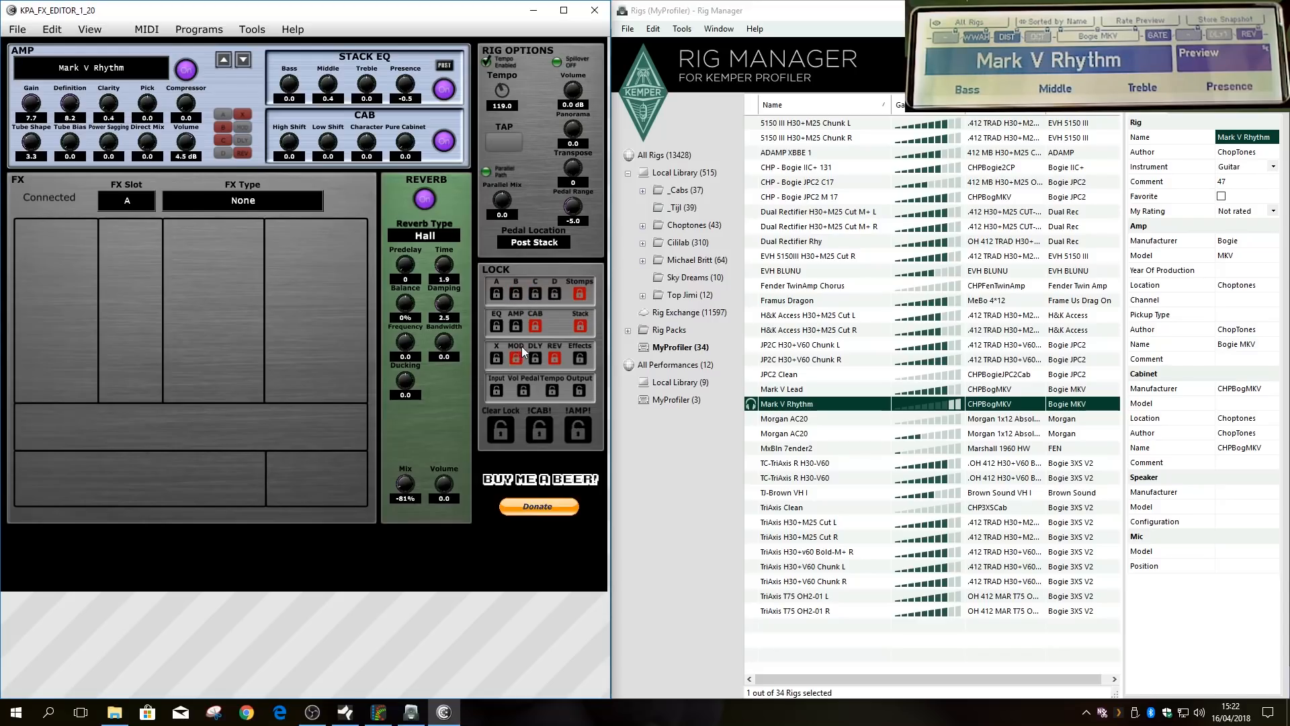
- Toggle the locks for CAB, REV and X and for the Stomps and Stack sections
click(536, 326)
click(554, 358)
click(498, 357)
click(579, 294)
click(580, 326)
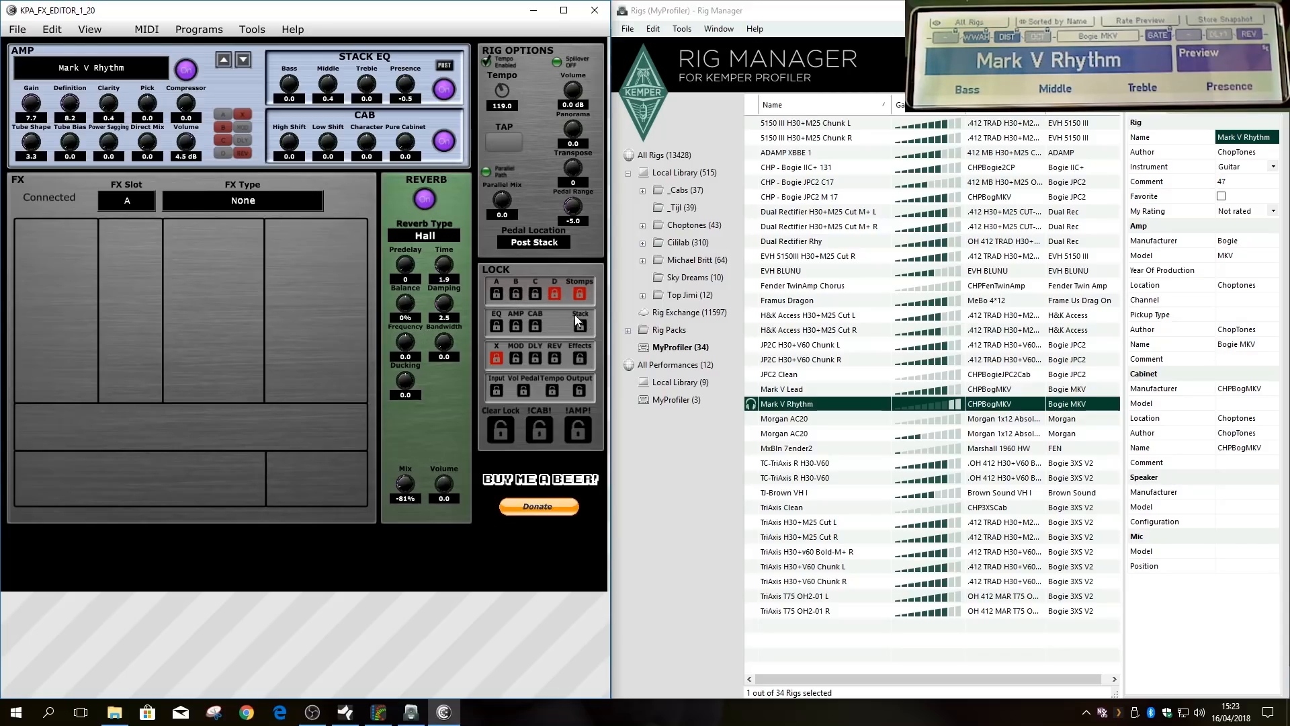
- Lock stomp slots B and C, and clear all locks
click(518, 292)
click(536, 293)
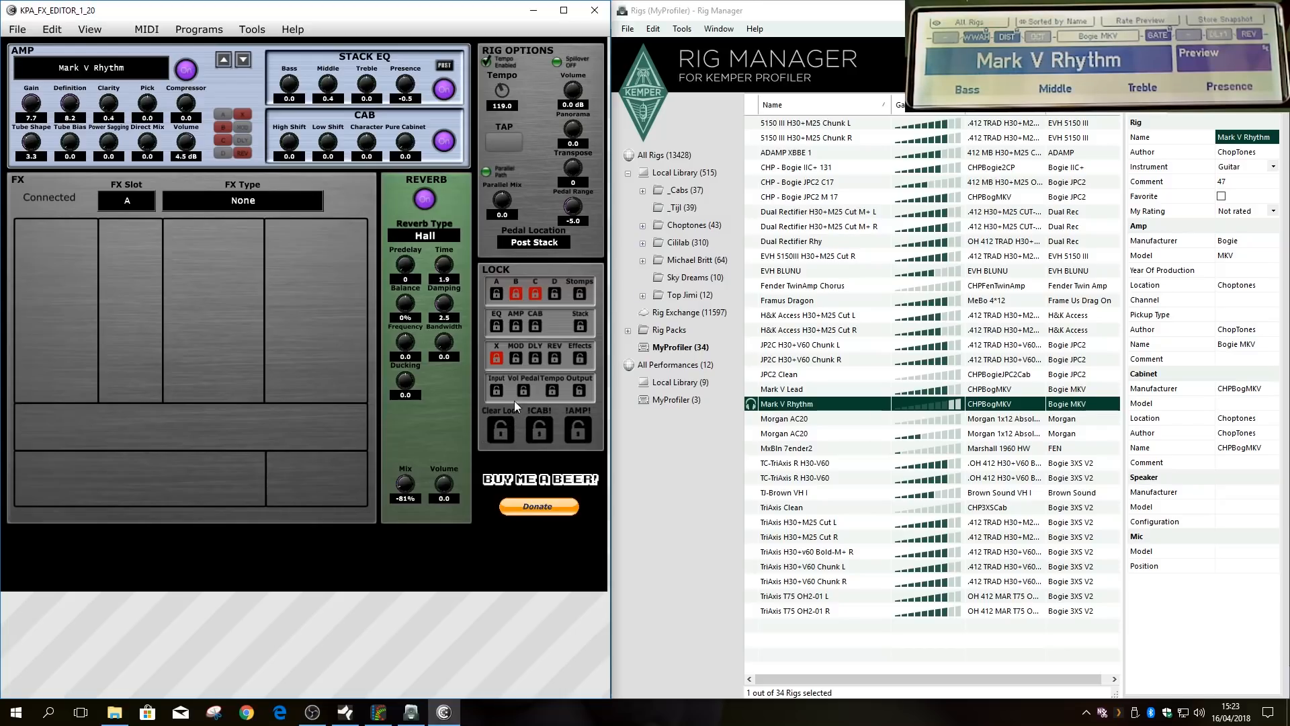
click(507, 432)
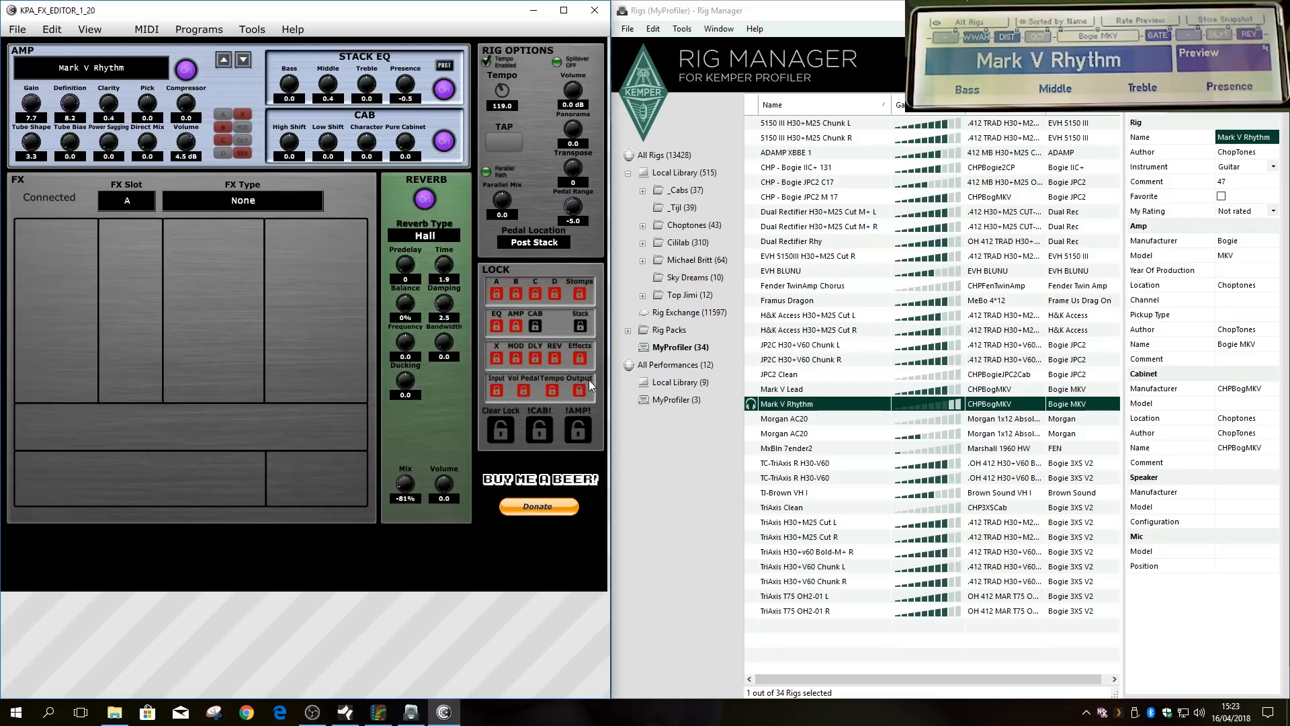
- Clear all locks, try the !AMP! lock preset and clear it again
click(510, 430)
click(509, 430)
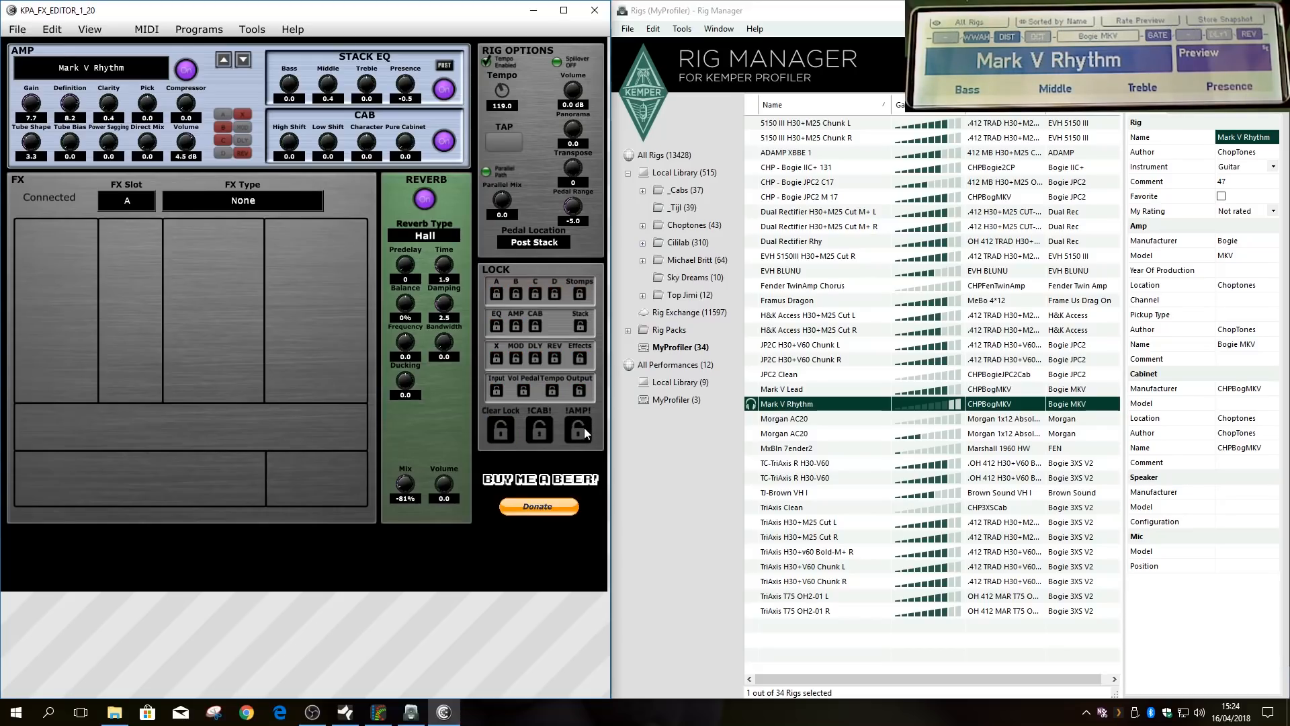
click(584, 427)
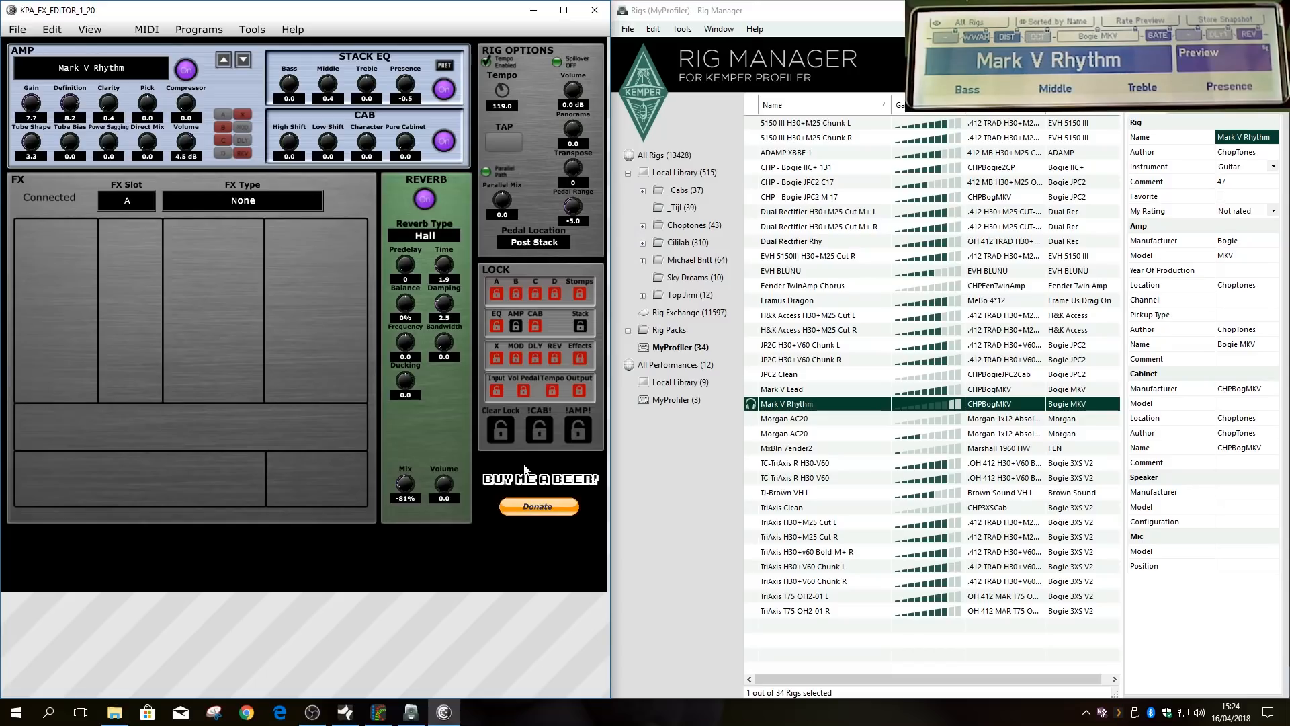
click(499, 430)
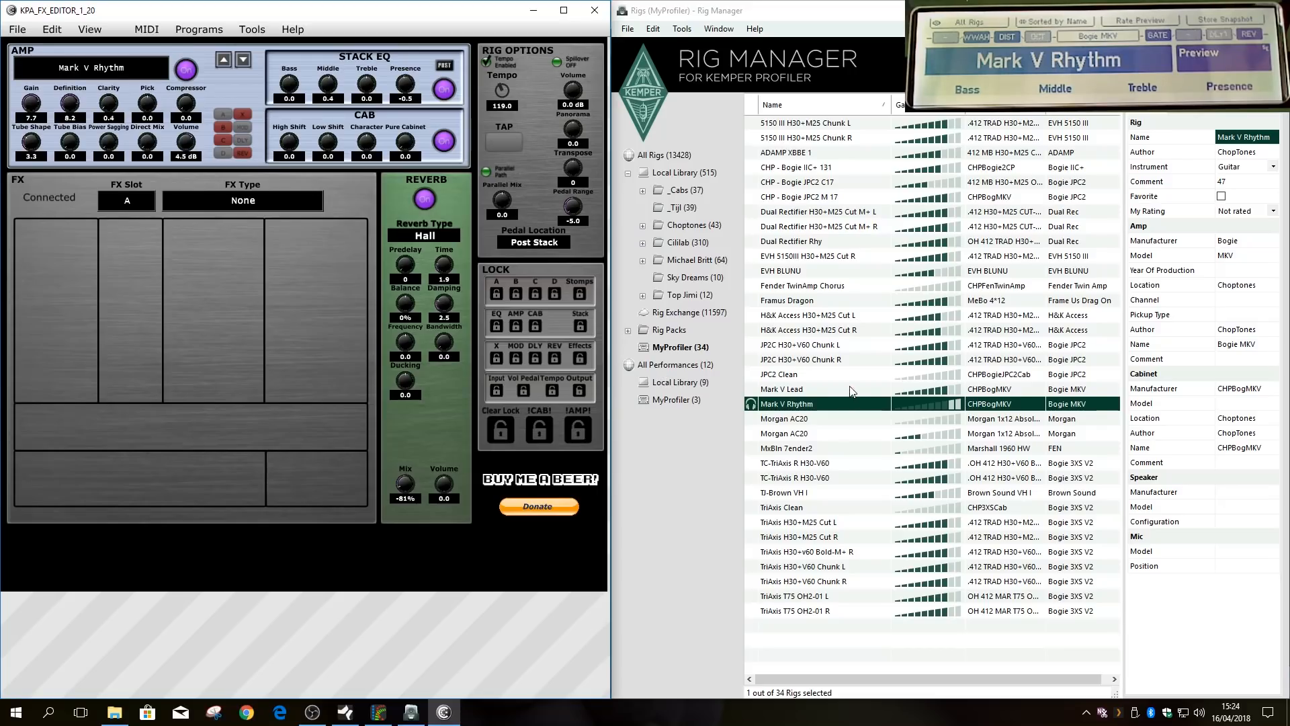
- Preview the Mark V Lead rig, return to Mark V Rhythm and apply the !CAB! lock preset
click(810, 392)
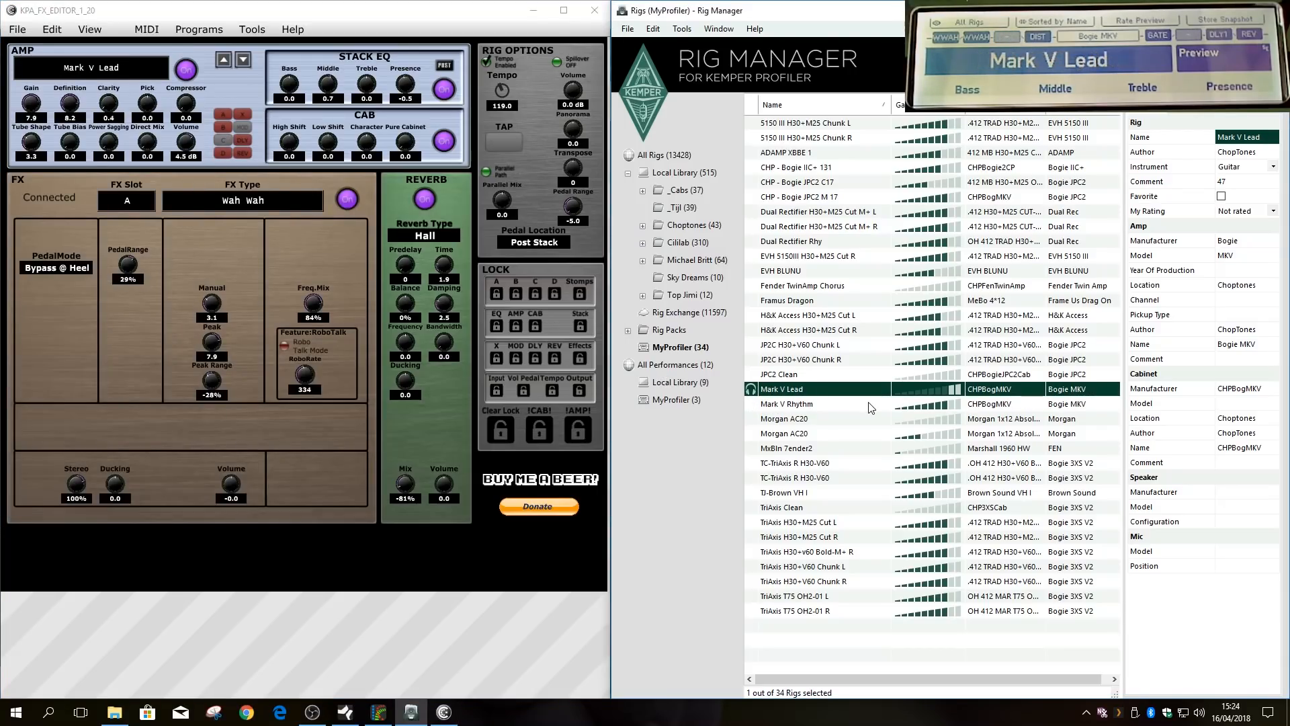
click(805, 406)
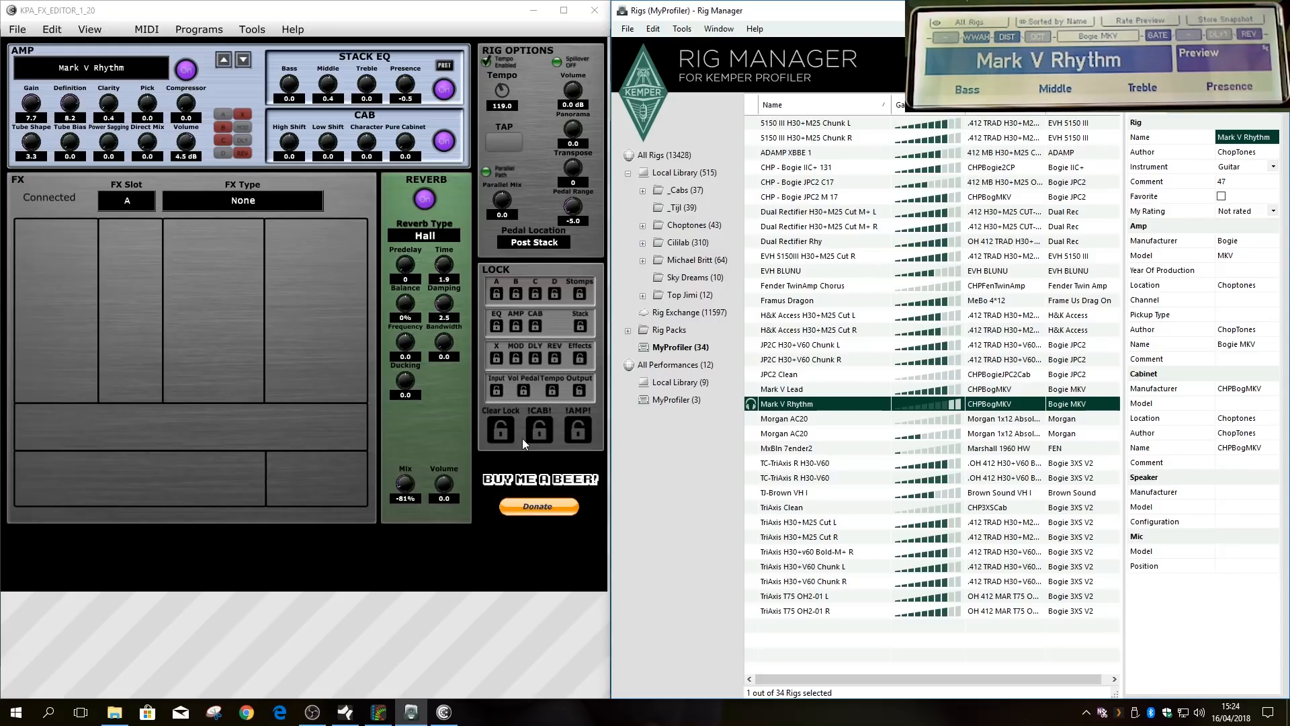
click(538, 429)
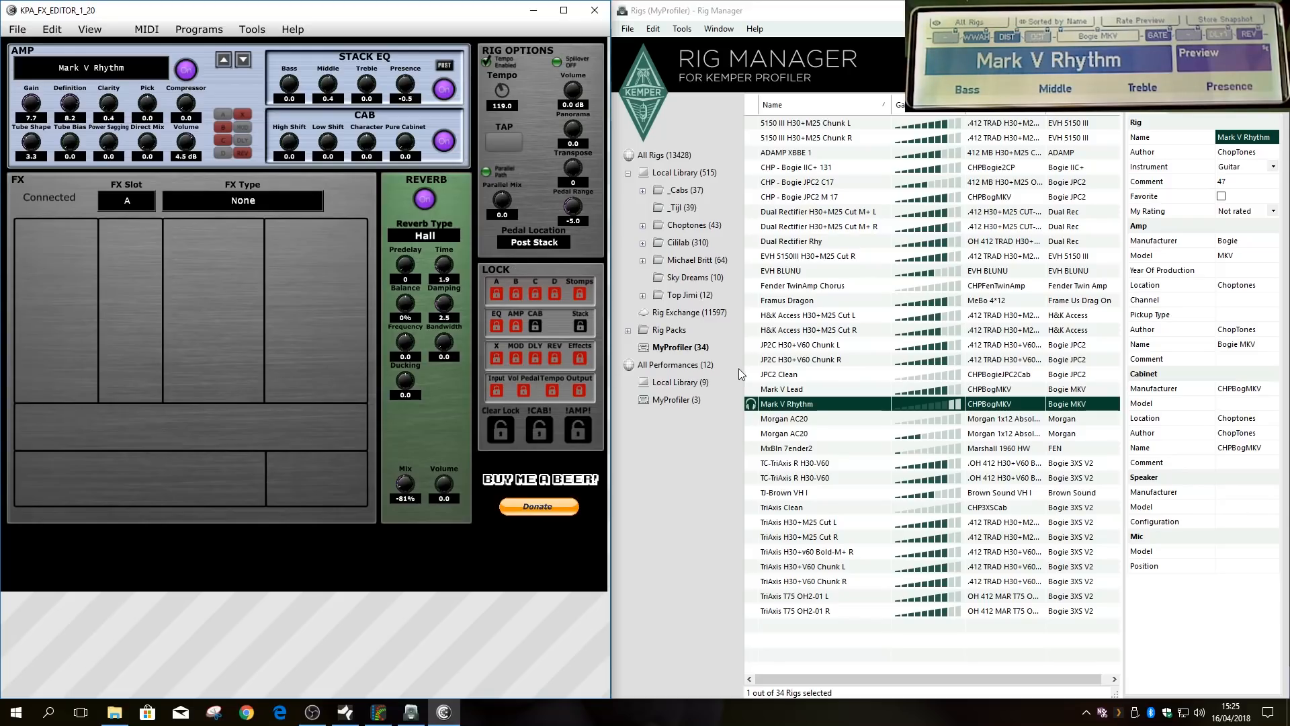
- Load the TJ-SLO OD High+TS rig from the Free Sample Pack in the Top Jimi folder
click(643, 296)
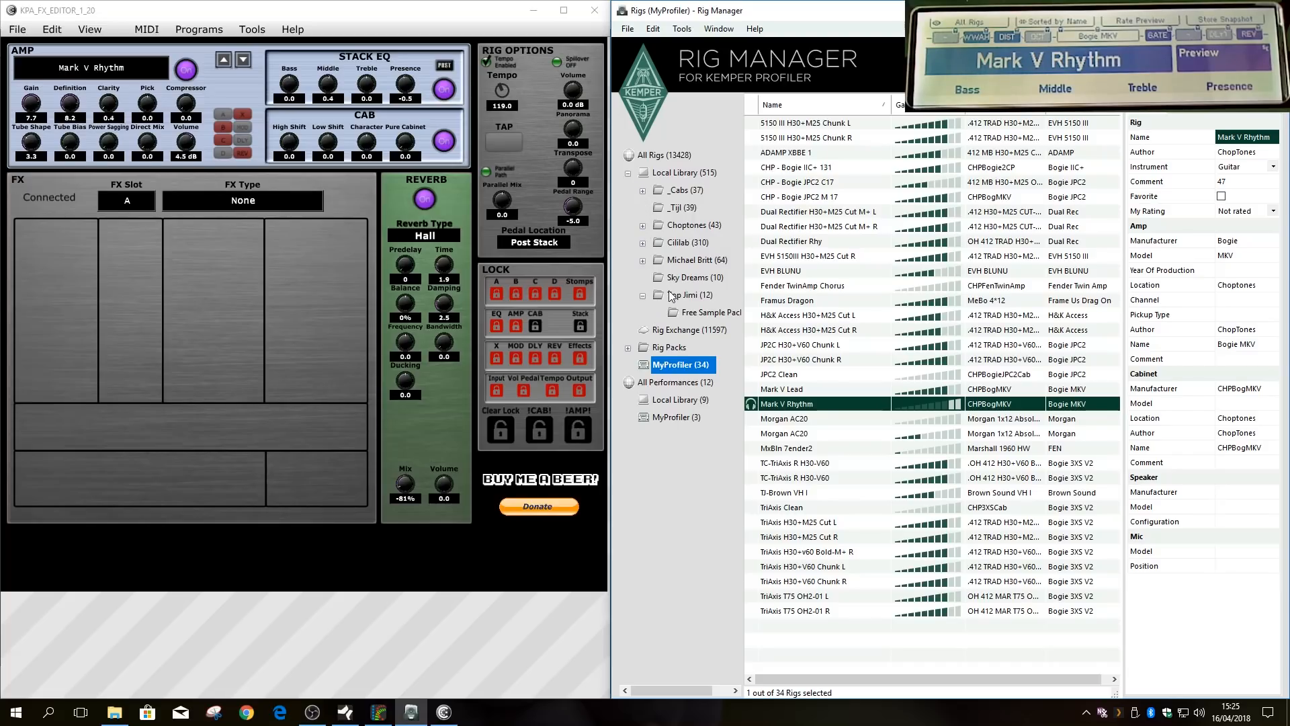
click(686, 293)
click(705, 312)
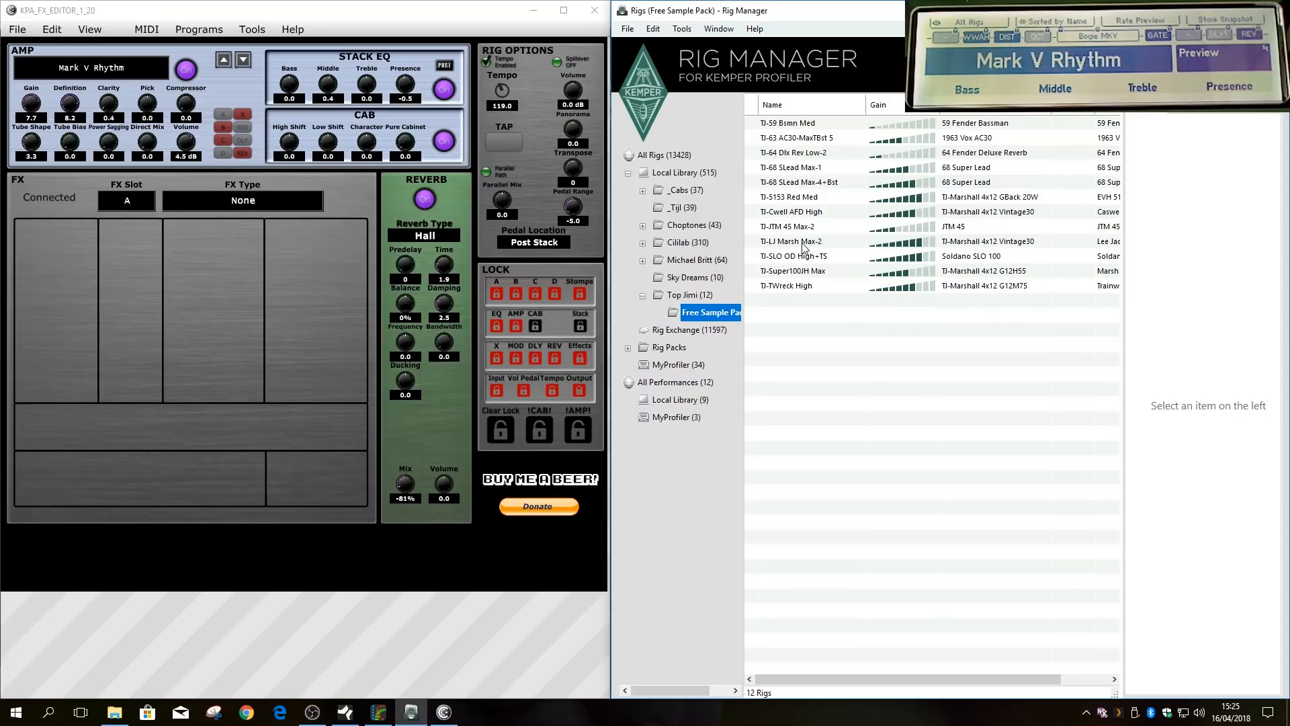
click(788, 259)
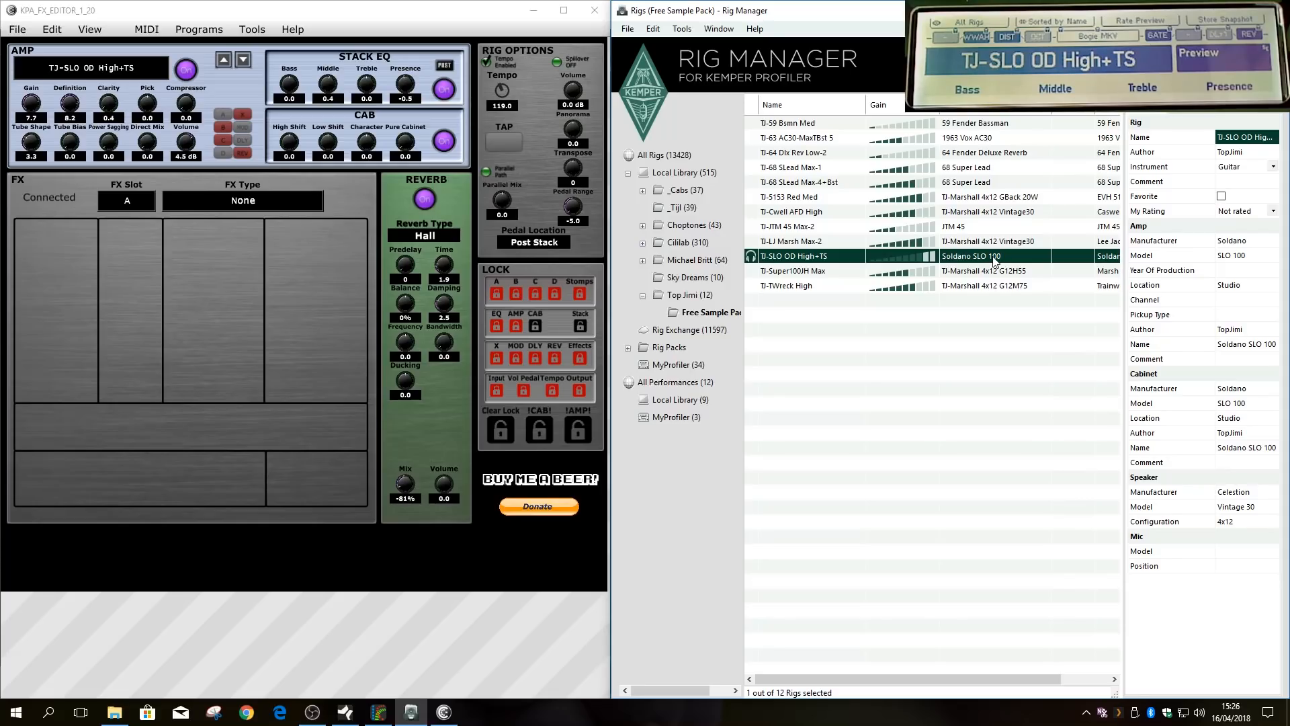
- Reselect TJ-SLO OD High+TS and switch to the TJ-Cwell AFD High rig from the same pack
double_click(89, 71)
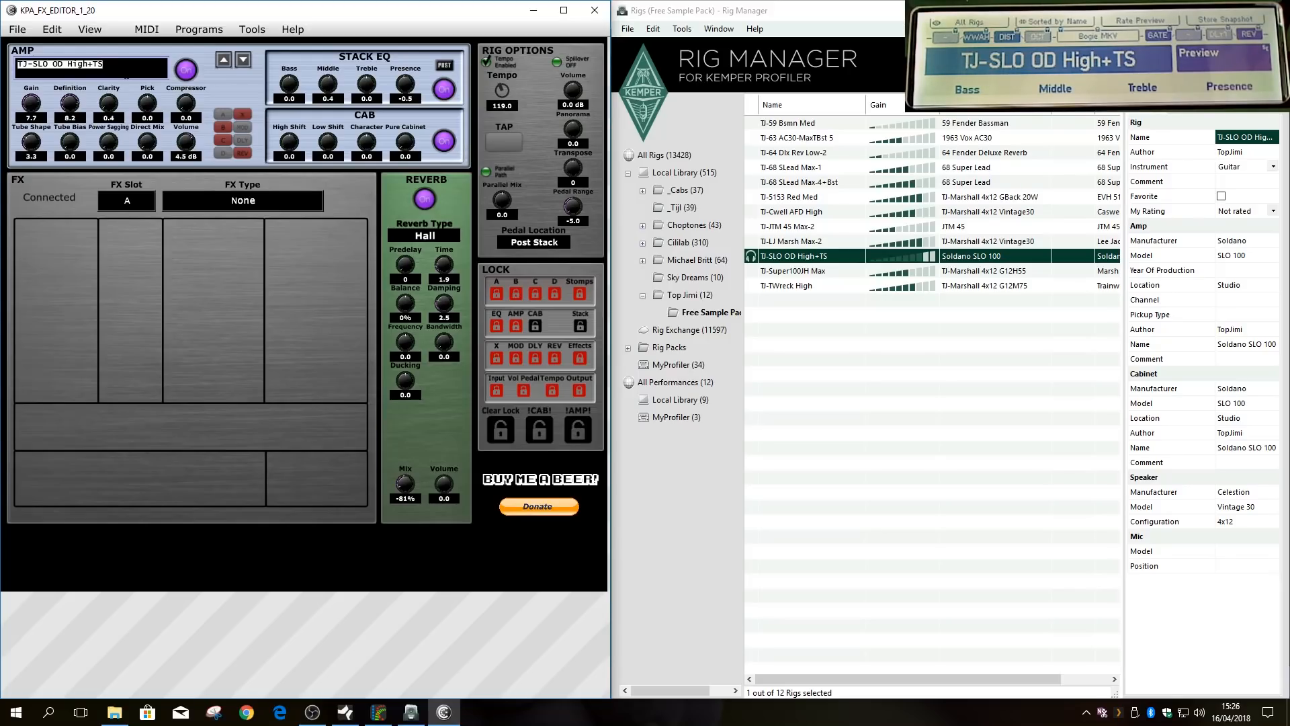
click(752, 332)
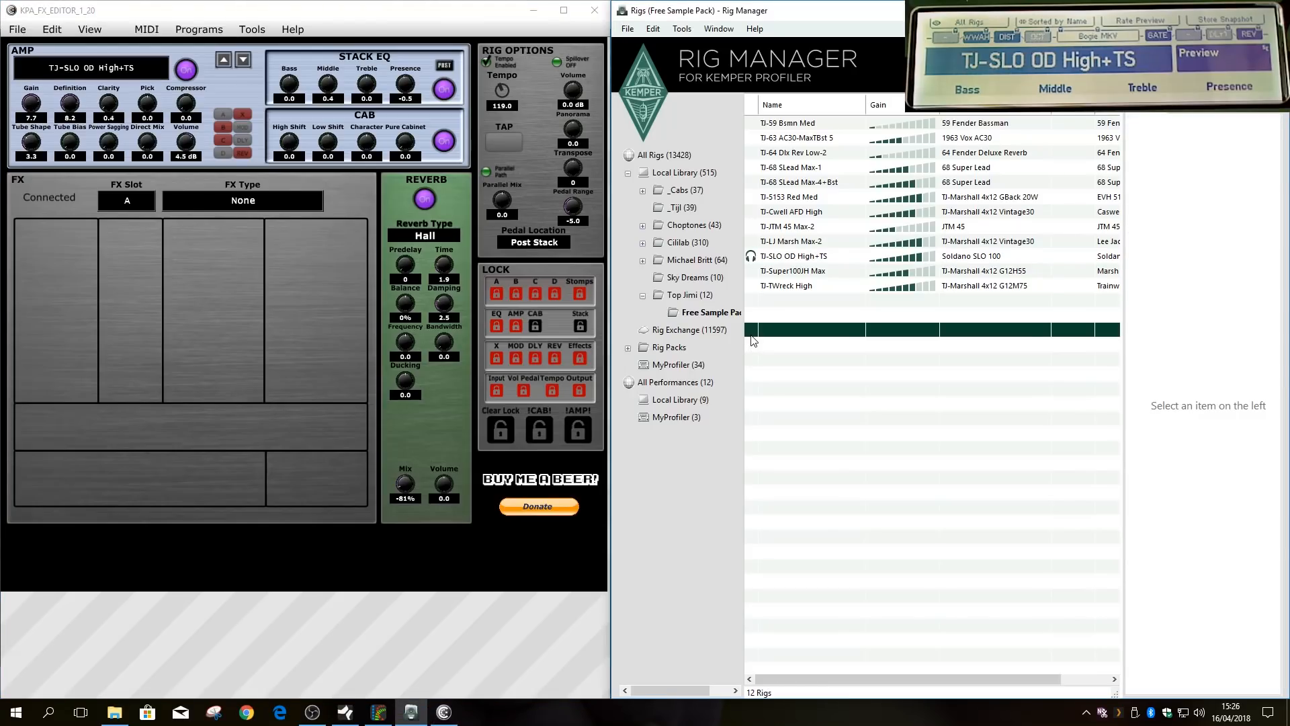
click(777, 255)
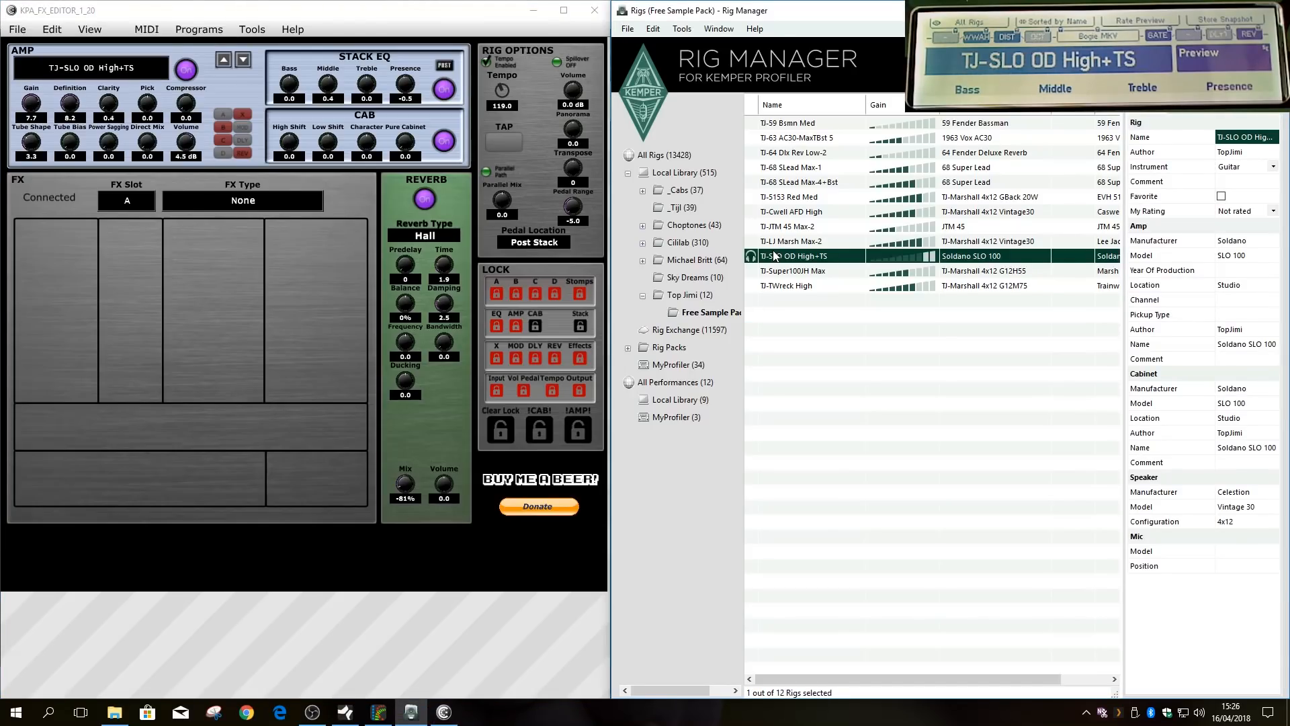
click(809, 212)
double_click(809, 212)
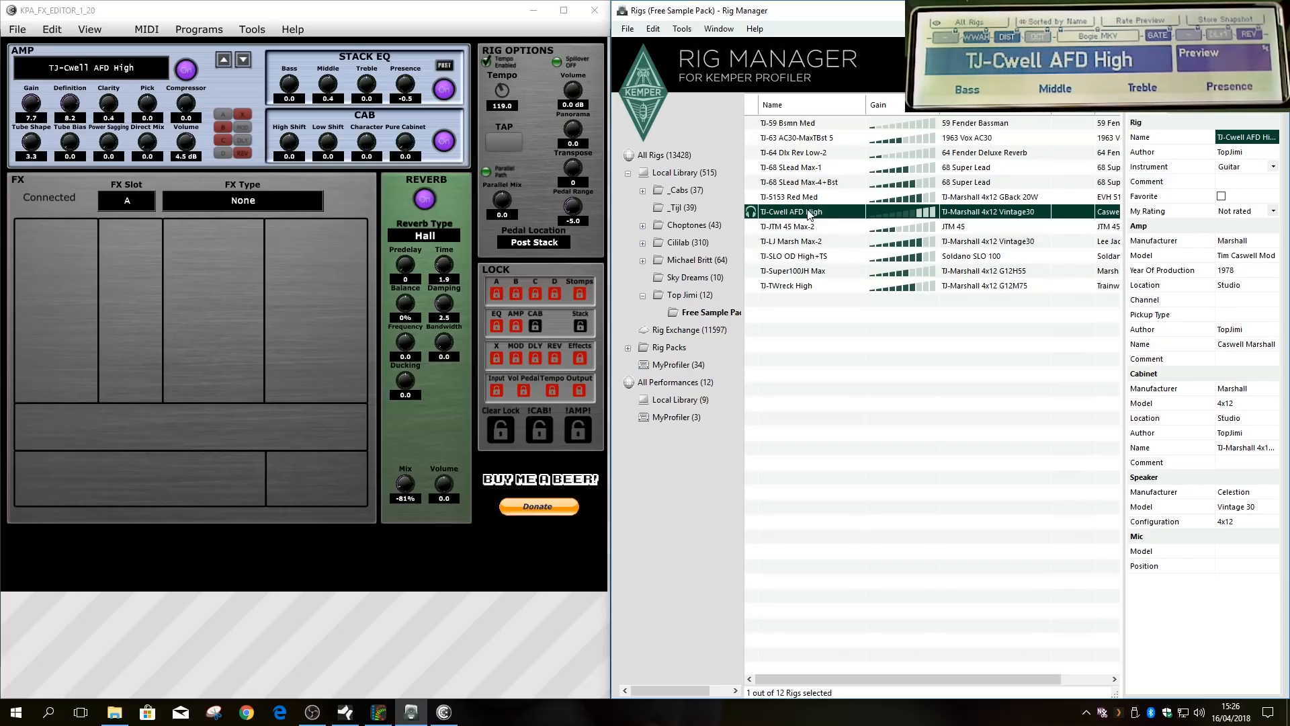
- Try the cabinets of the TJ-64 Dlx Rev Low-2 and TJ-TWreck High rigs and clear all locks
double_click(799, 152)
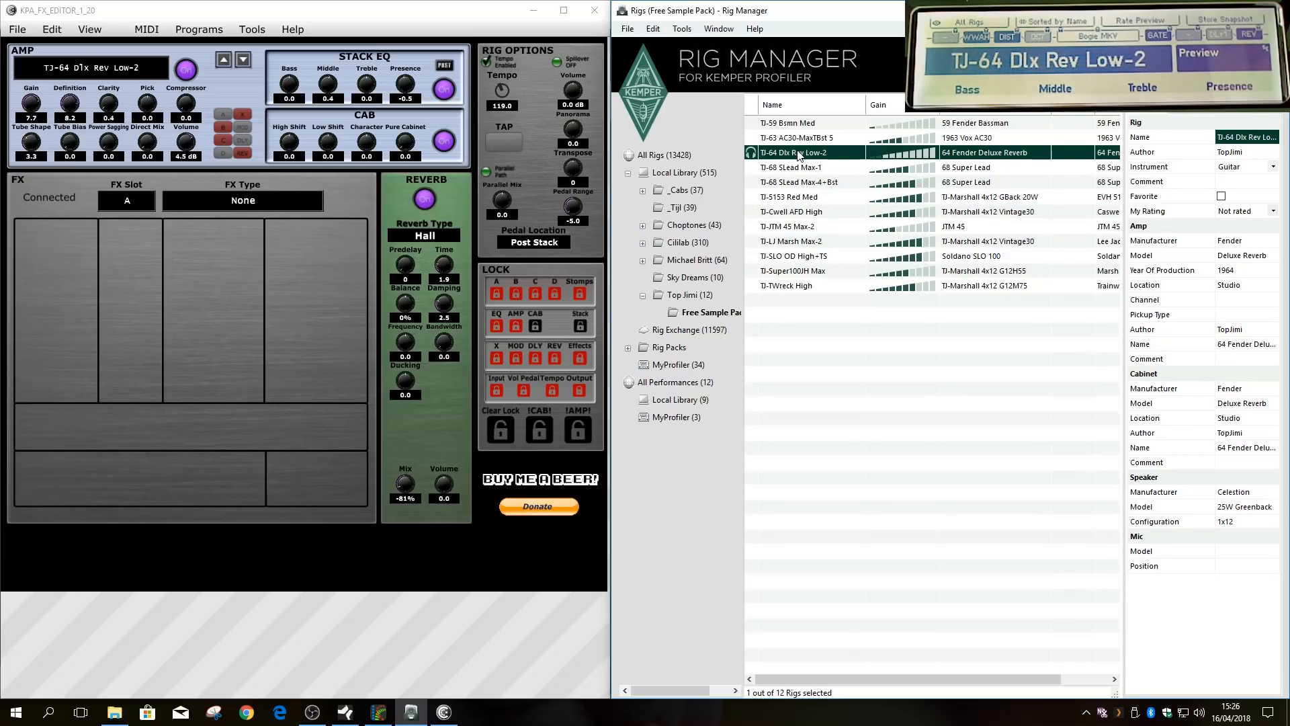
double_click(808, 287)
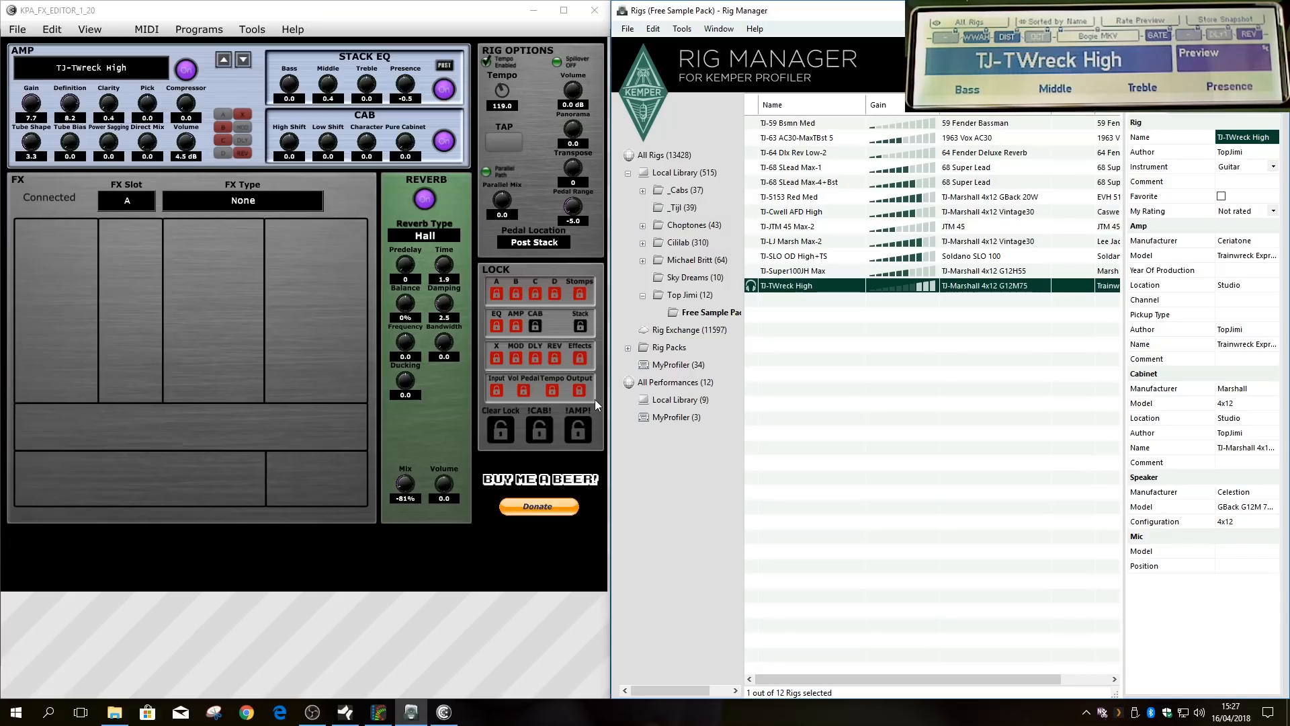
click(502, 429)
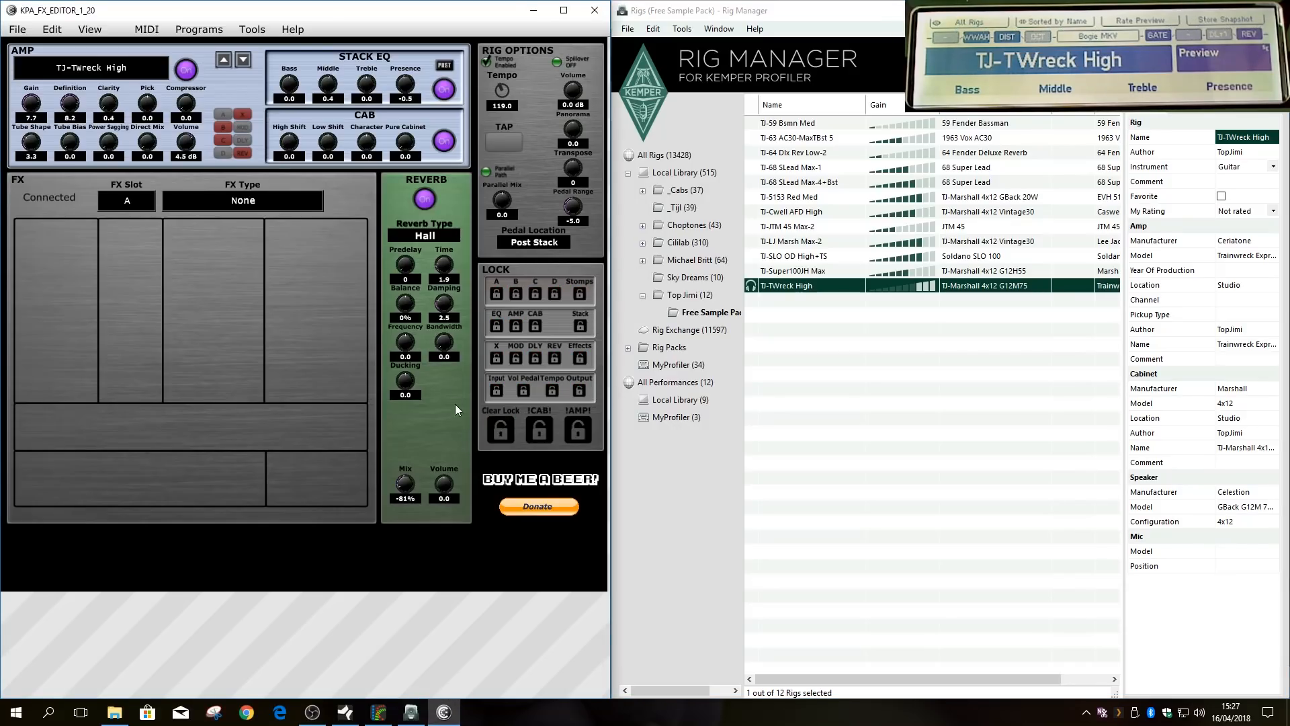
- Load the TriAxis H30+v60 Bold-M+ R rig from MyProfiler and apply the !CAB! lock preset
click(680, 365)
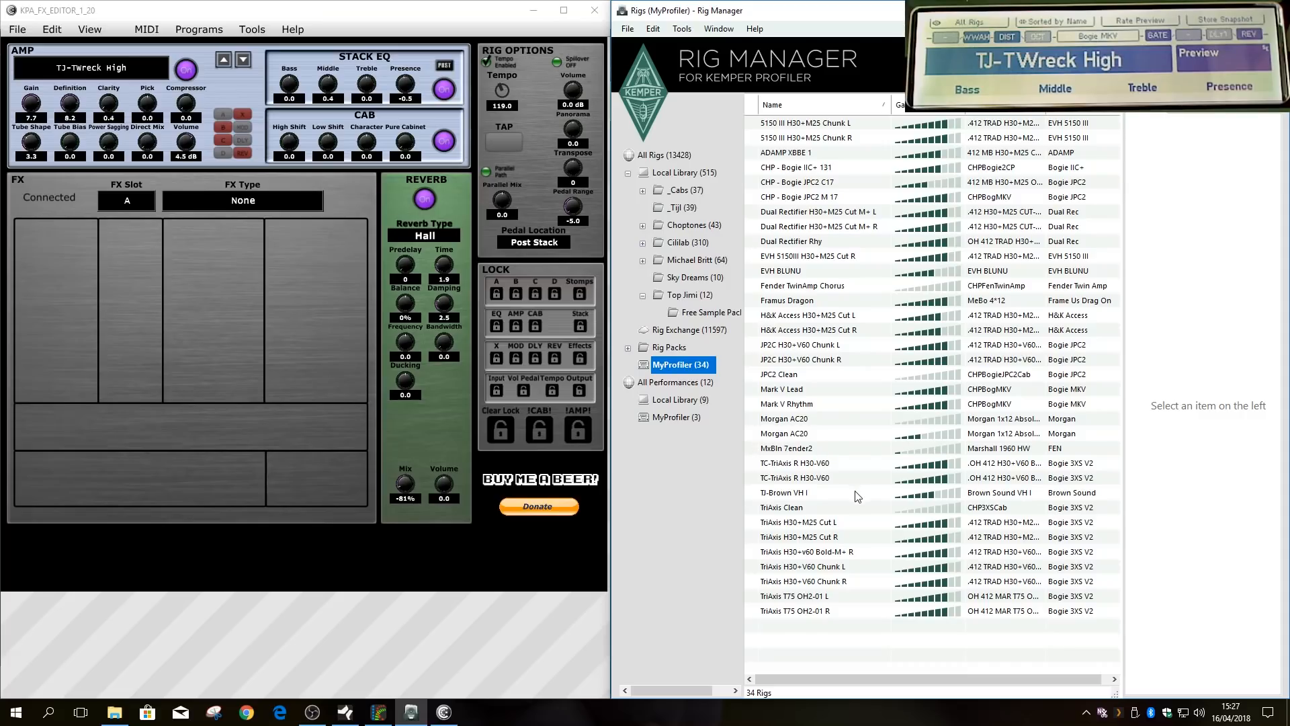
click(813, 464)
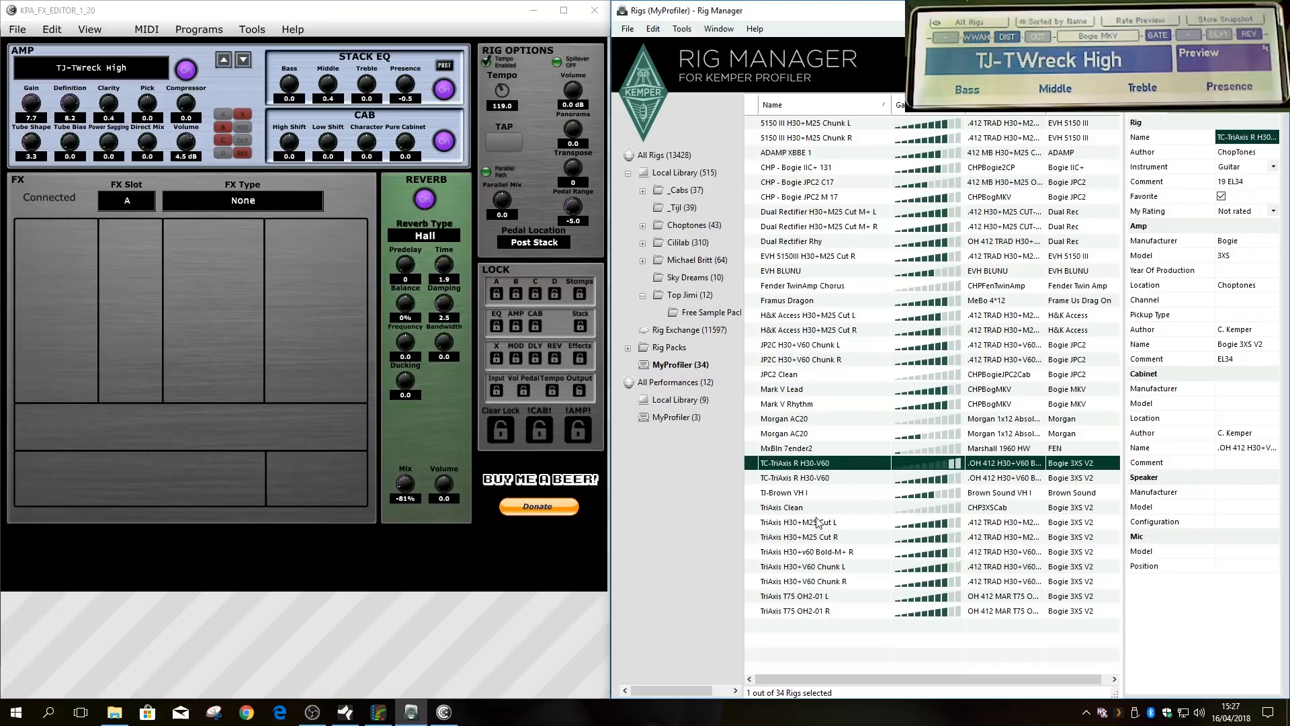
click(814, 551)
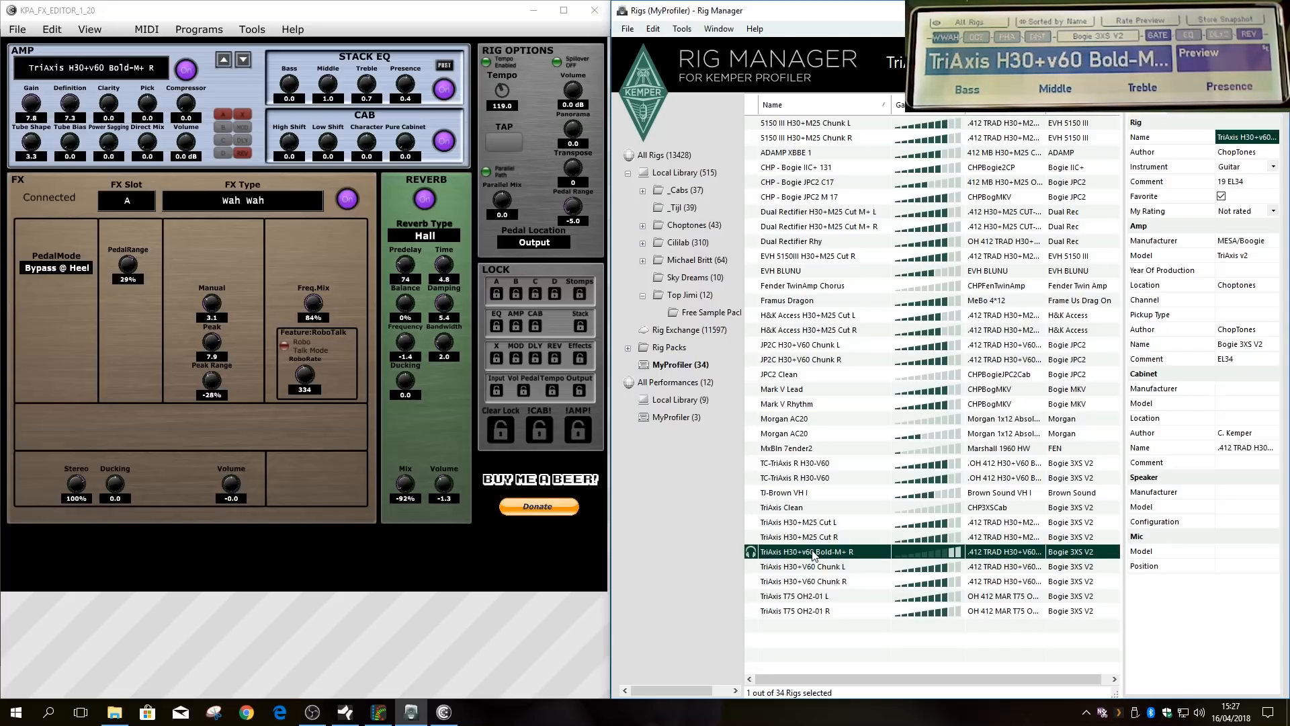
click(541, 430)
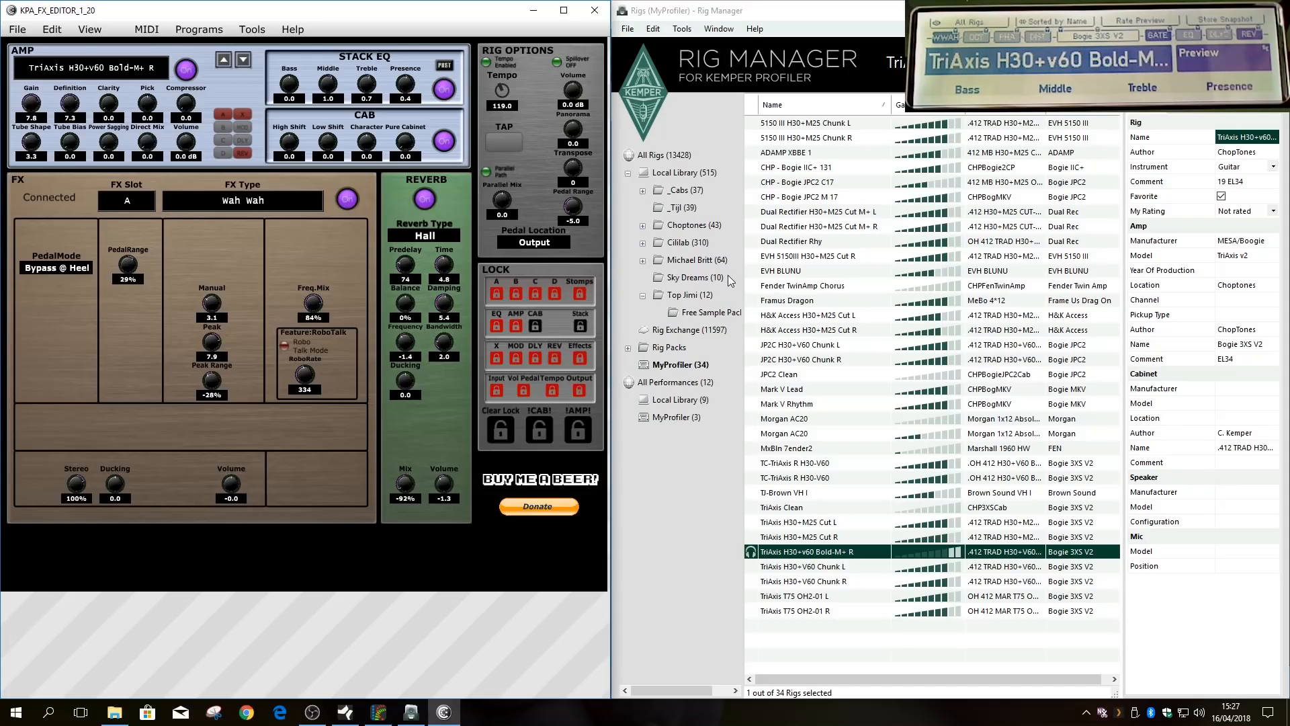
- Load the Merlin A 1 rig from the Heavy Pack in the local library to try its cabinet
click(643, 260)
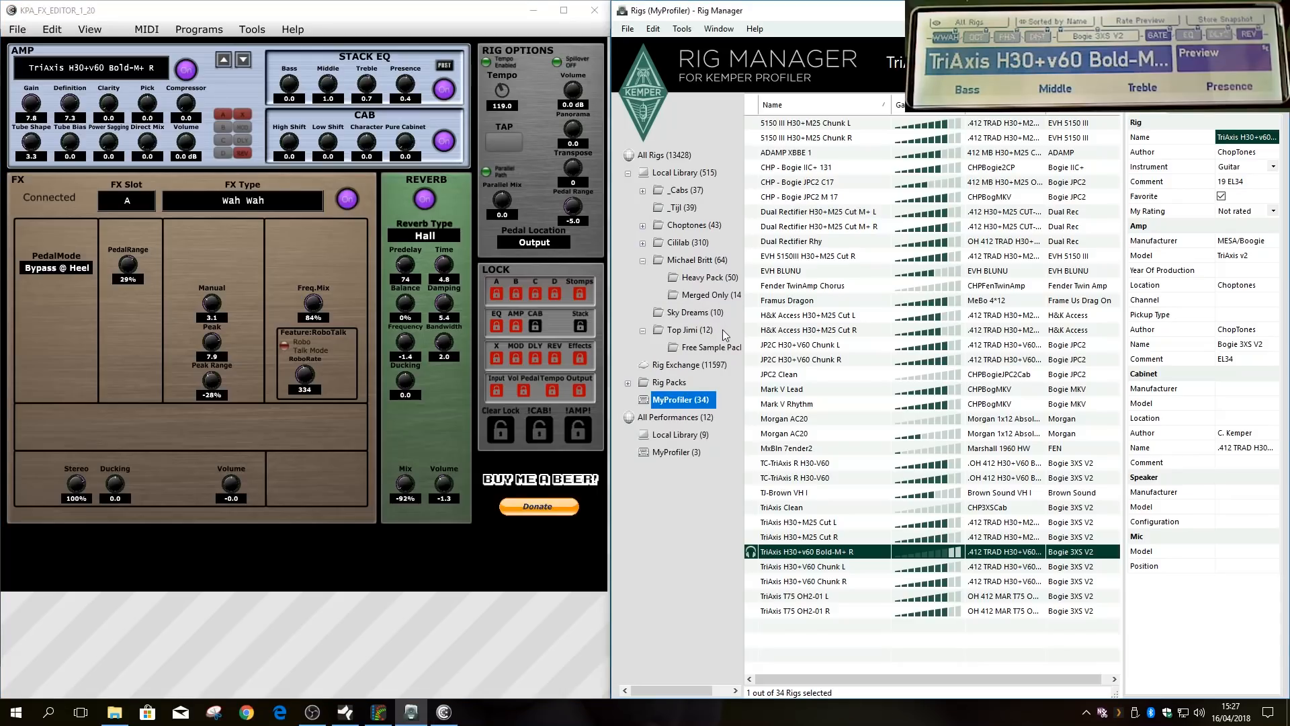
click(704, 279)
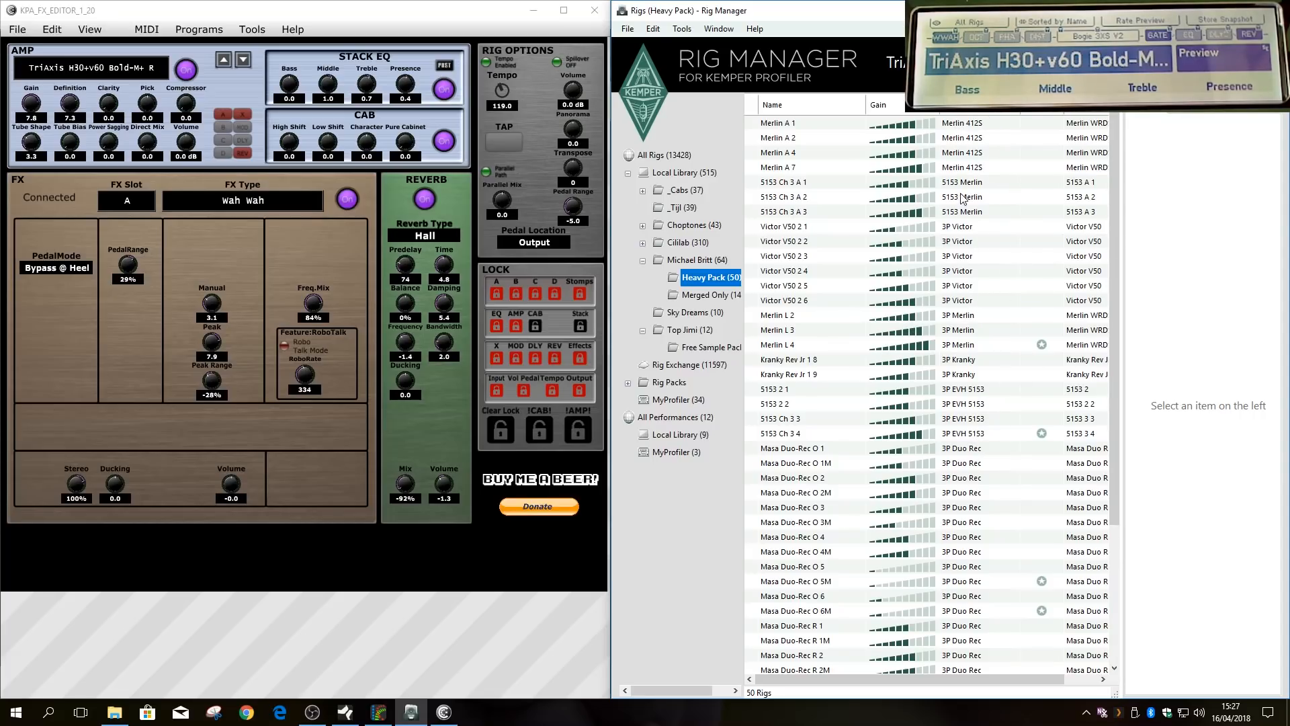
click(823, 128)
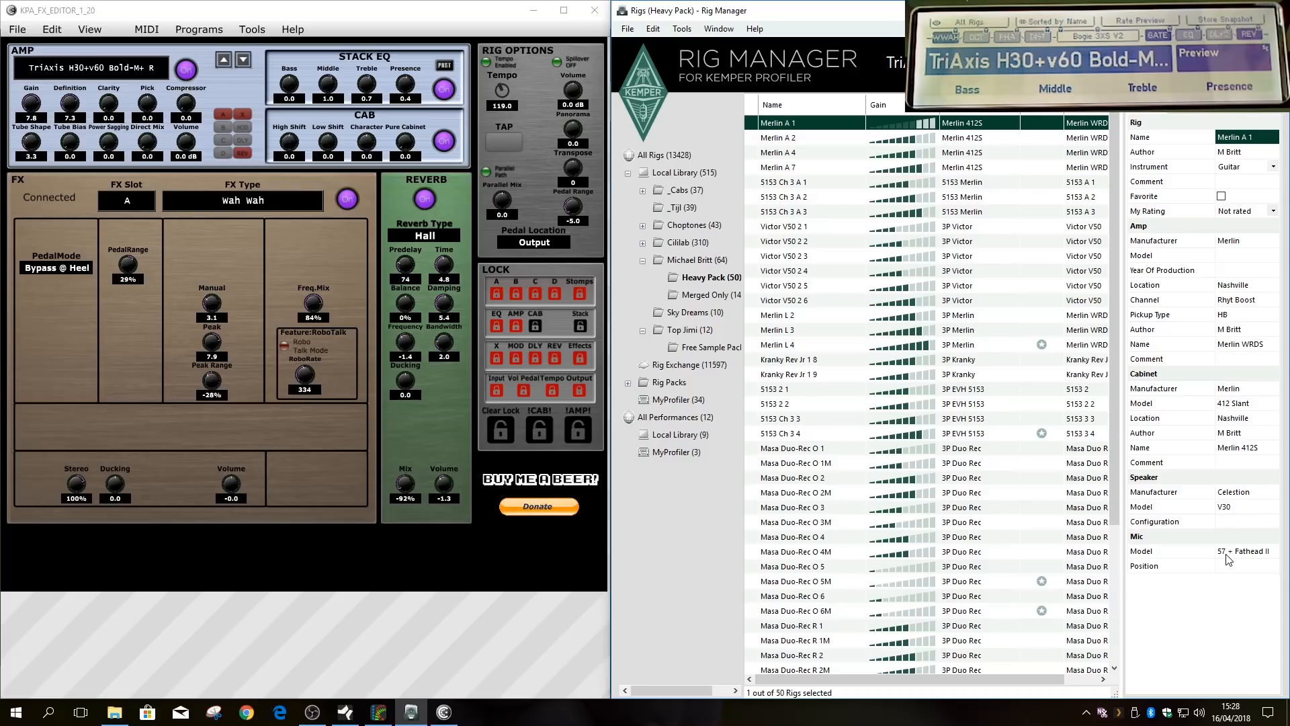
double_click(807, 126)
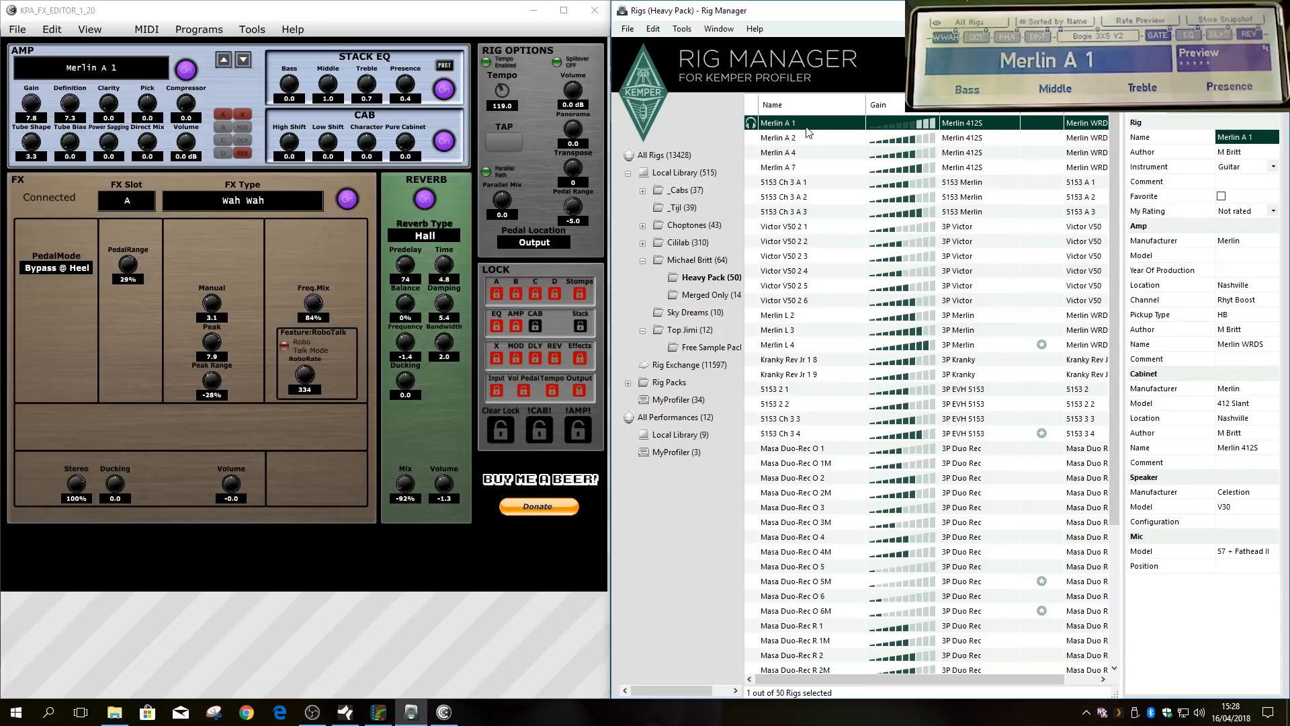
- Try the cabinets of Kranky Rev Jr 1 8, 5153 Ch 3 4 and Masa Duo-Rec O 4M, and clear all locks
click(793, 364)
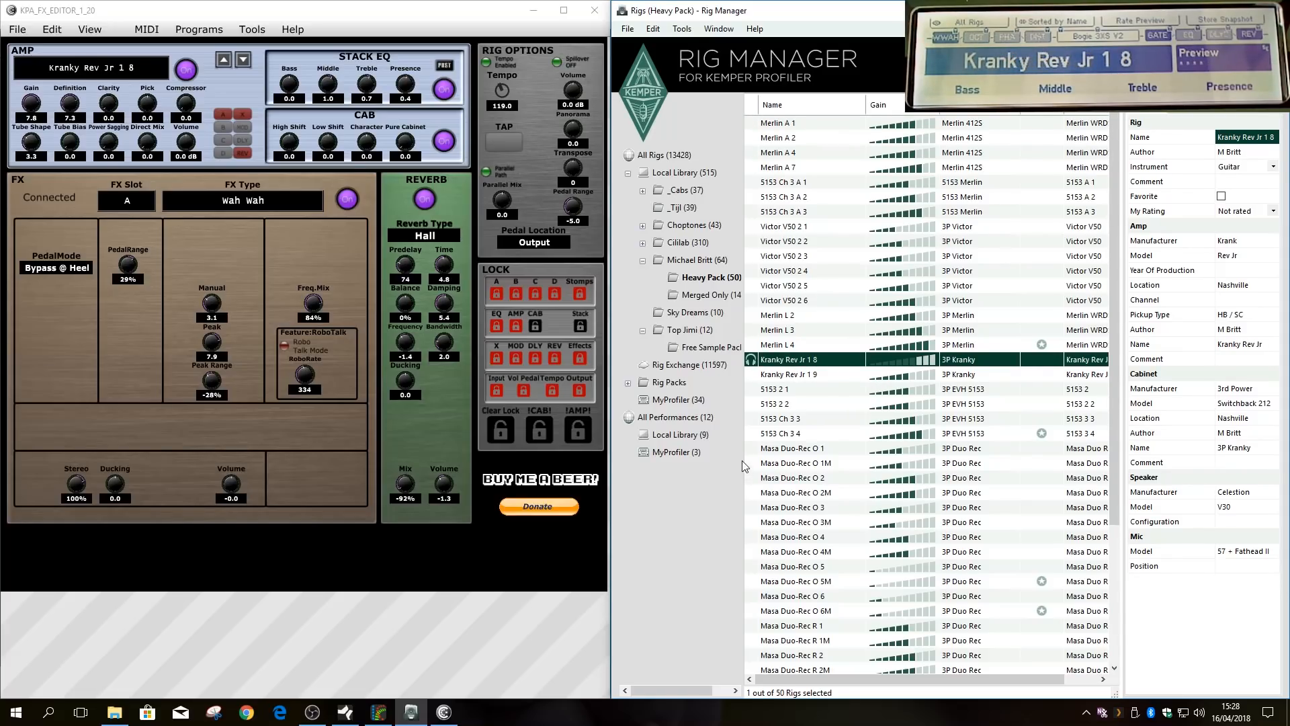
click(798, 439)
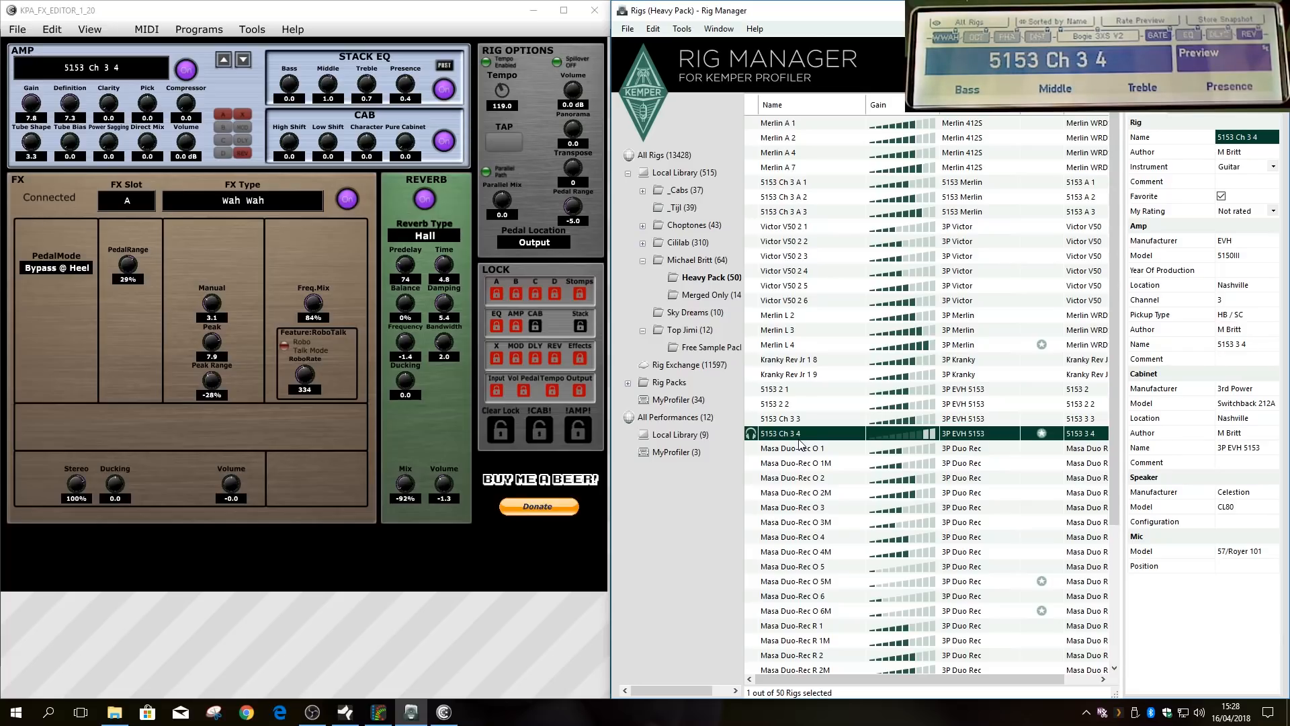
click(831, 554)
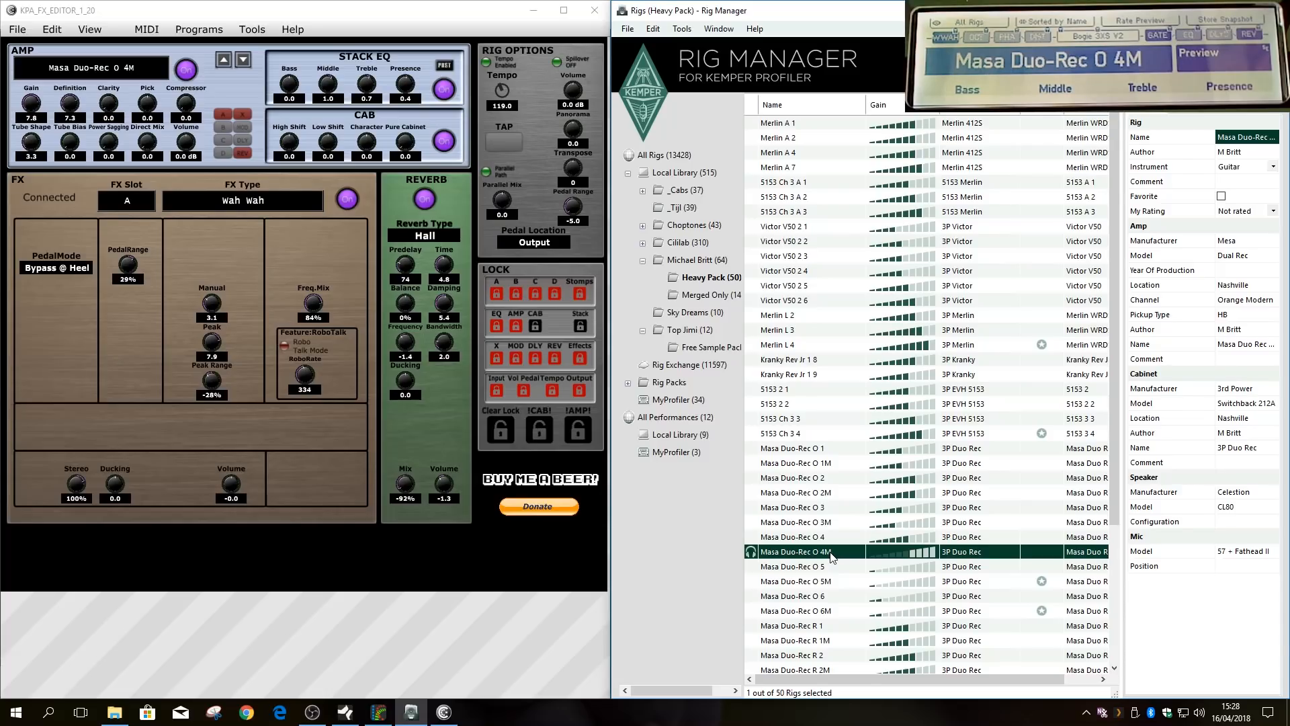
click(500, 430)
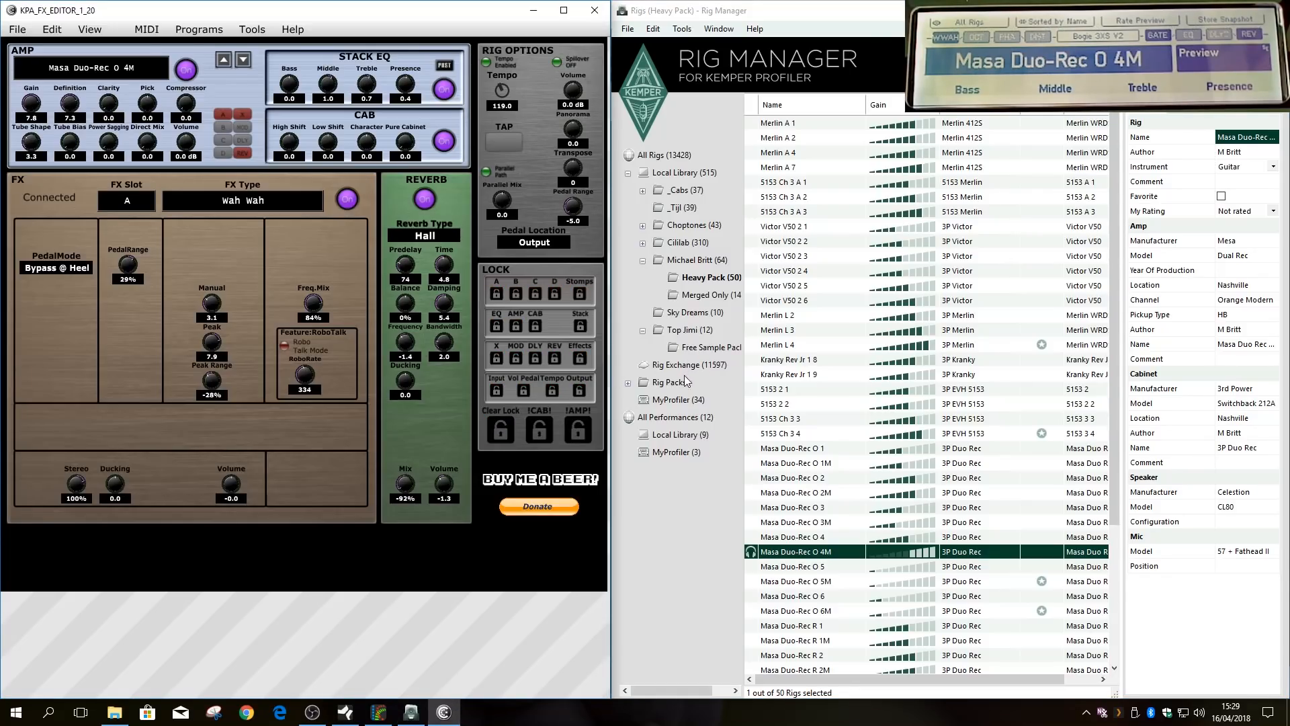
- Load the Fender TwinAmp Chorus rig from MyProfiler and show the effect in FX slot C
click(671, 401)
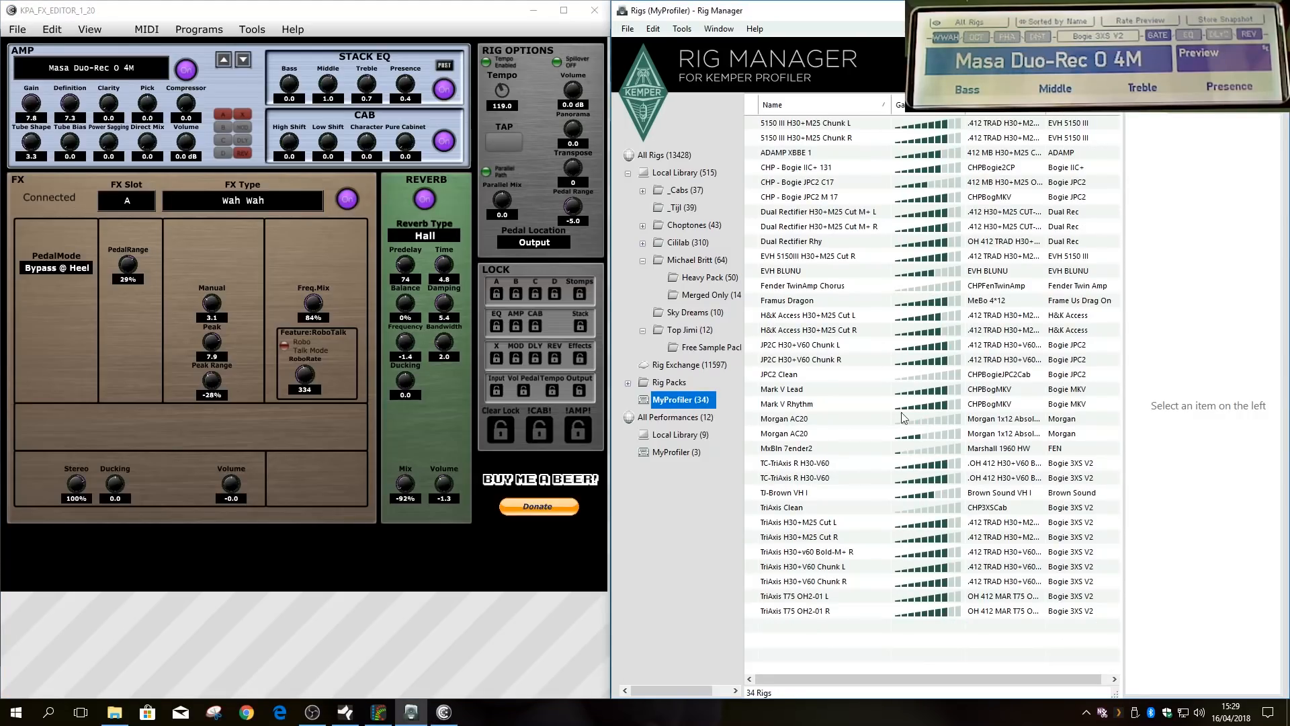
click(797, 285)
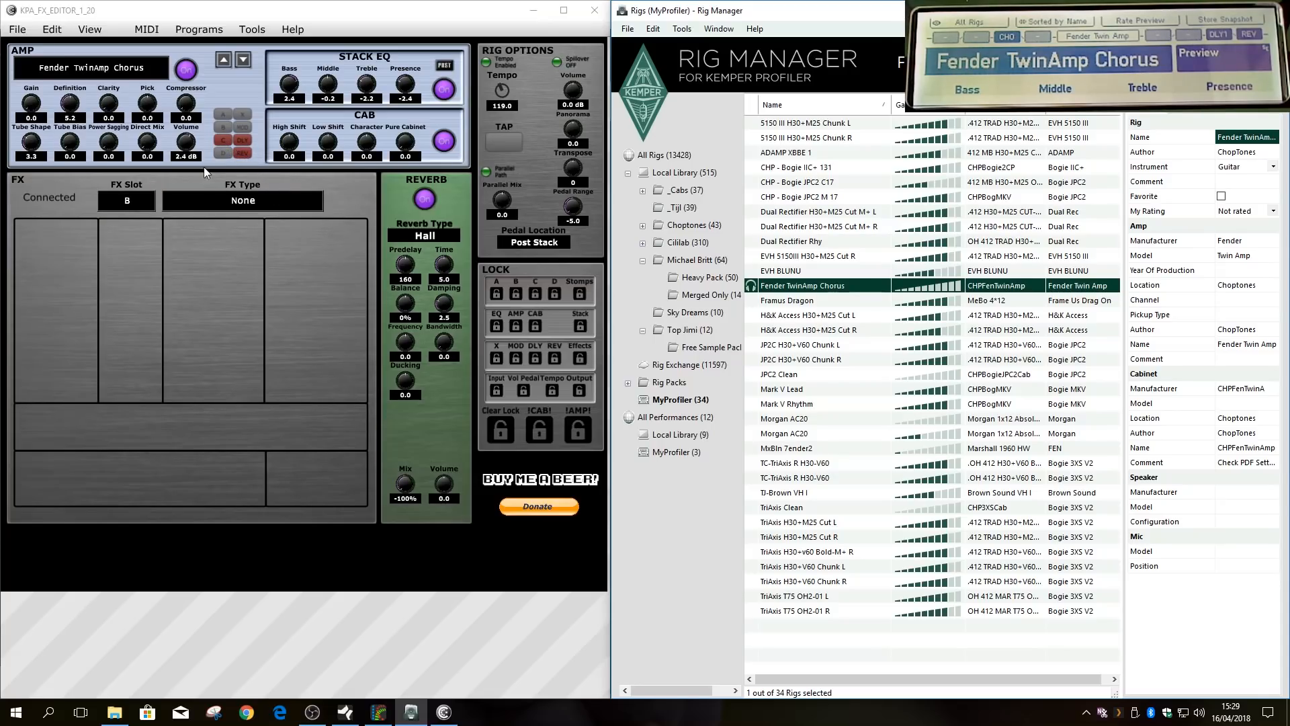
click(111, 203)
click(125, 253)
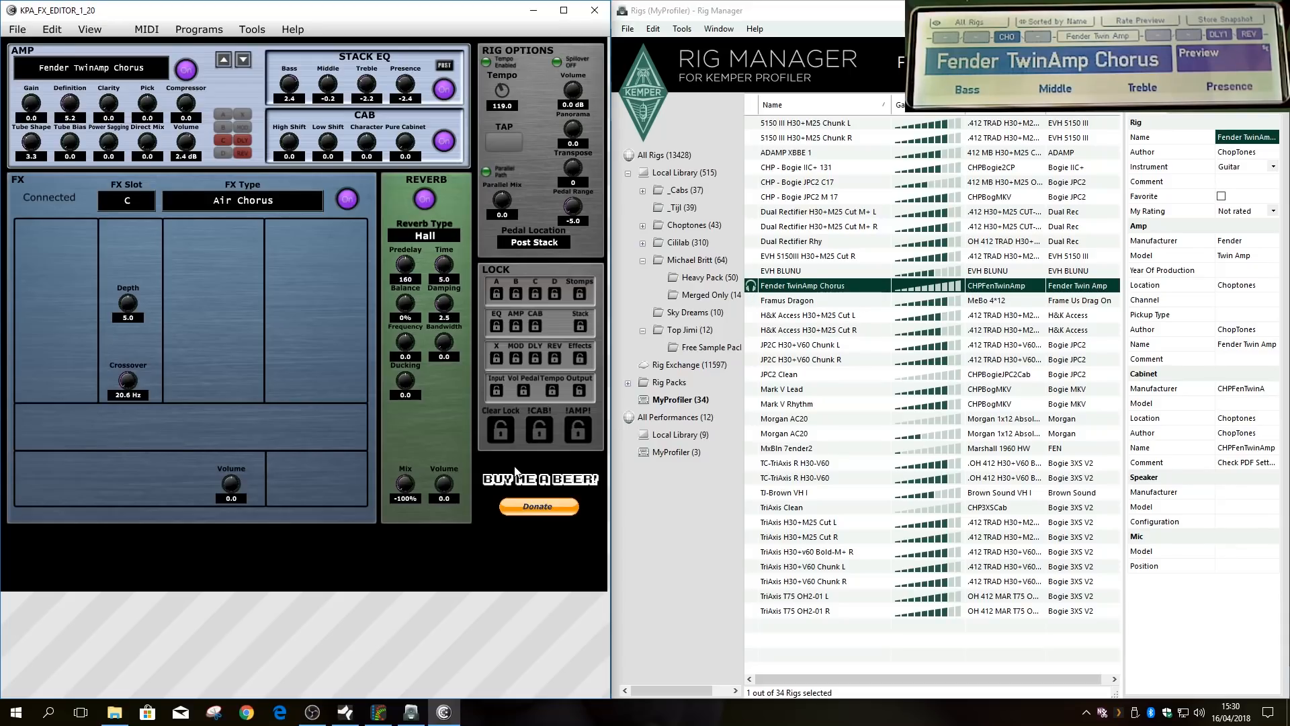
- Try the TriAxis Clean, MxBln 7ender2 and JPC2 Clean amps under the !AMP! lock preset, and clear all locks
click(582, 430)
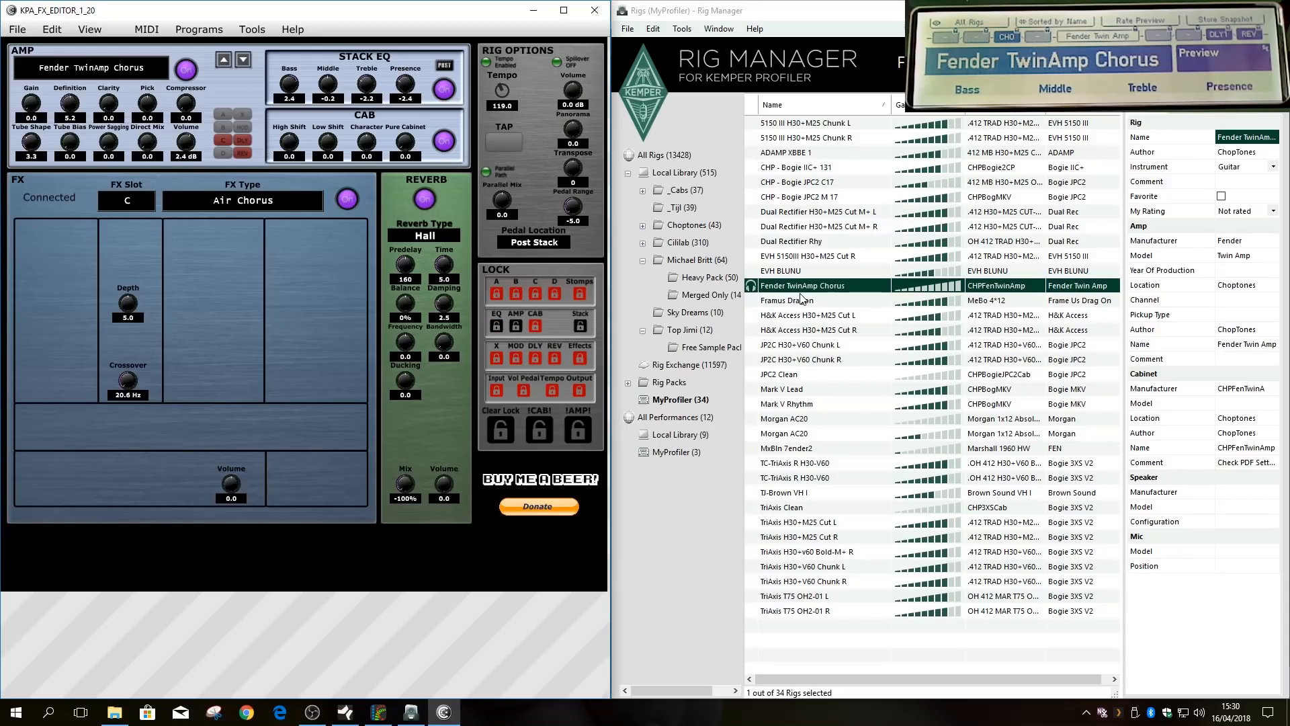
click(807, 508)
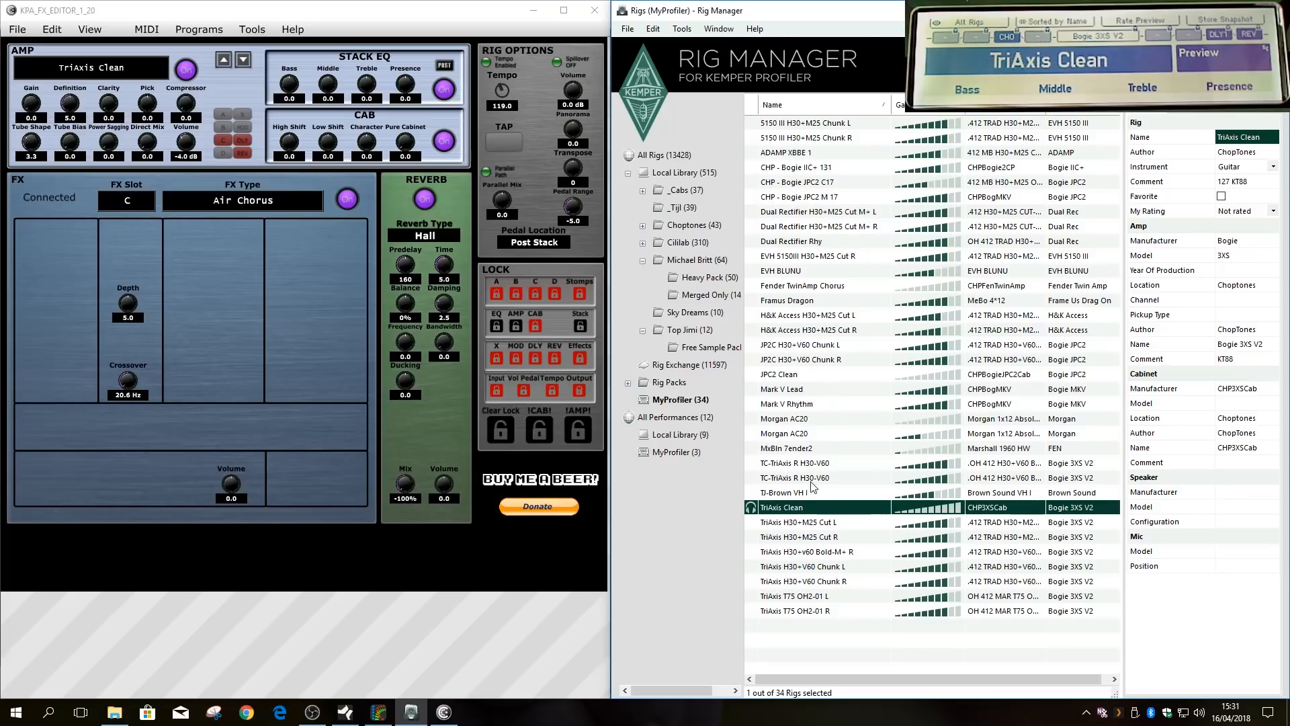
click(801, 449)
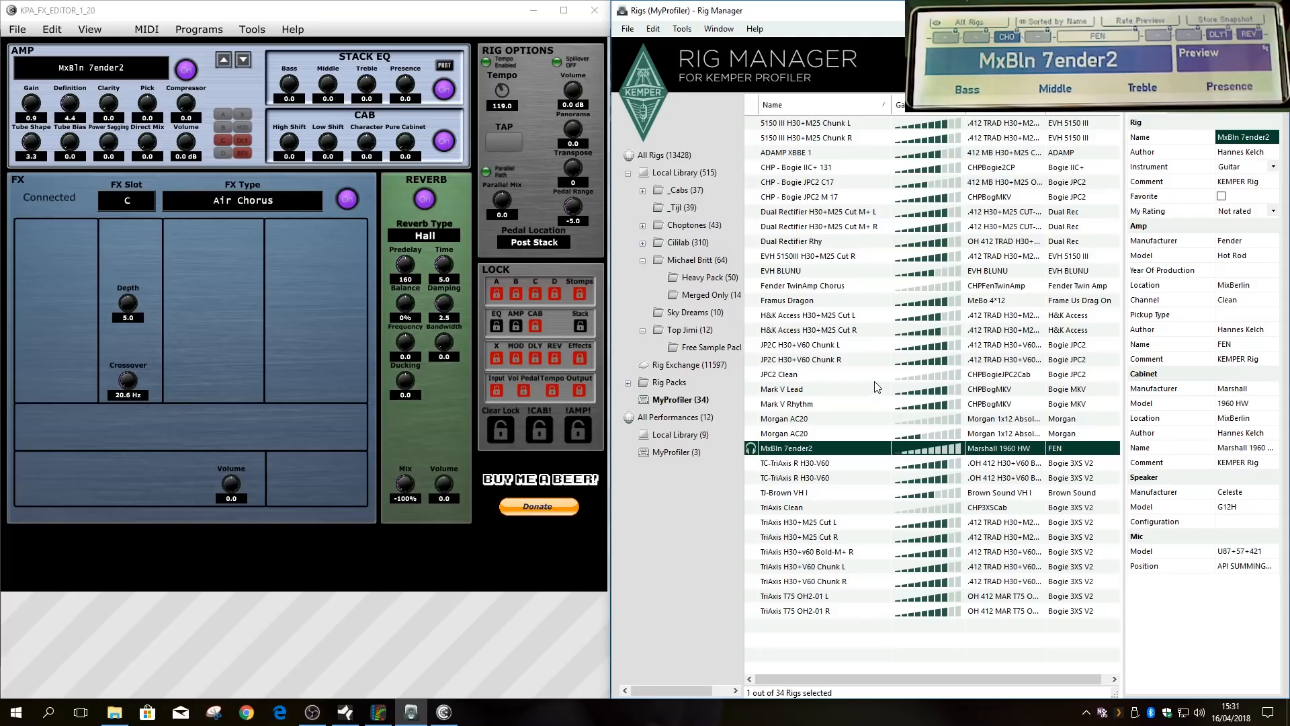
click(798, 380)
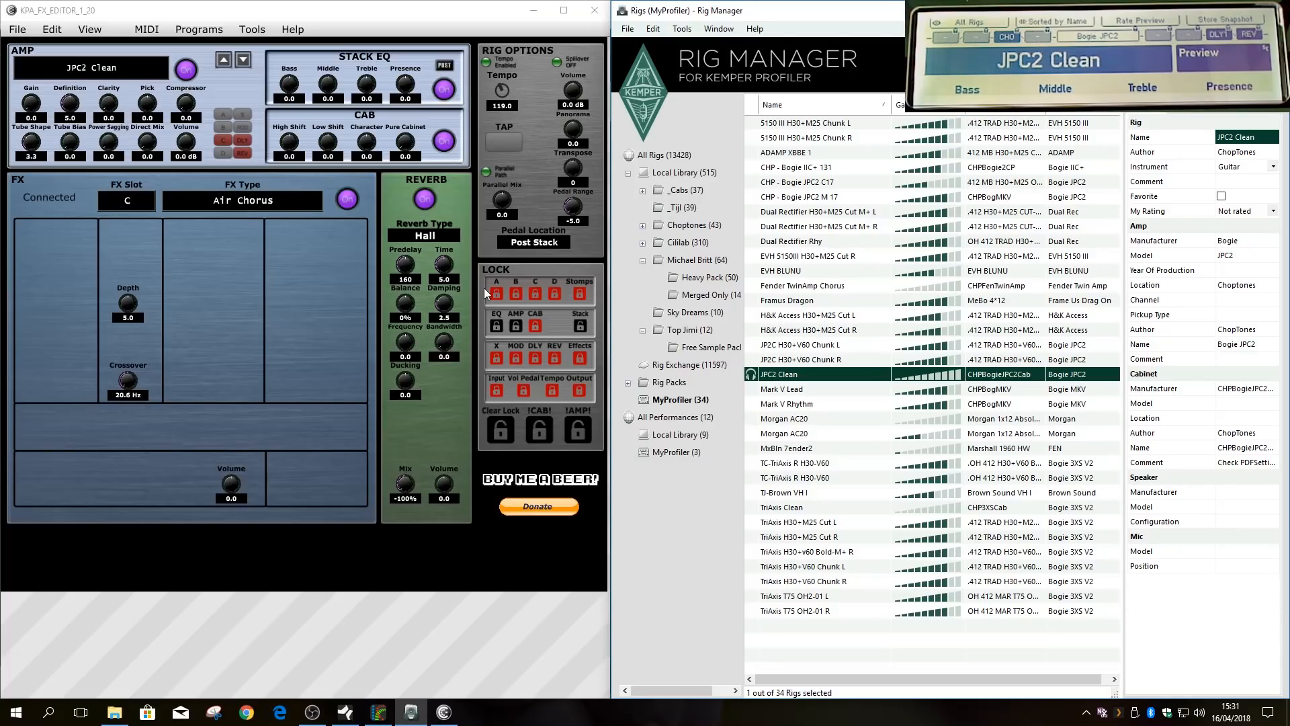
click(498, 421)
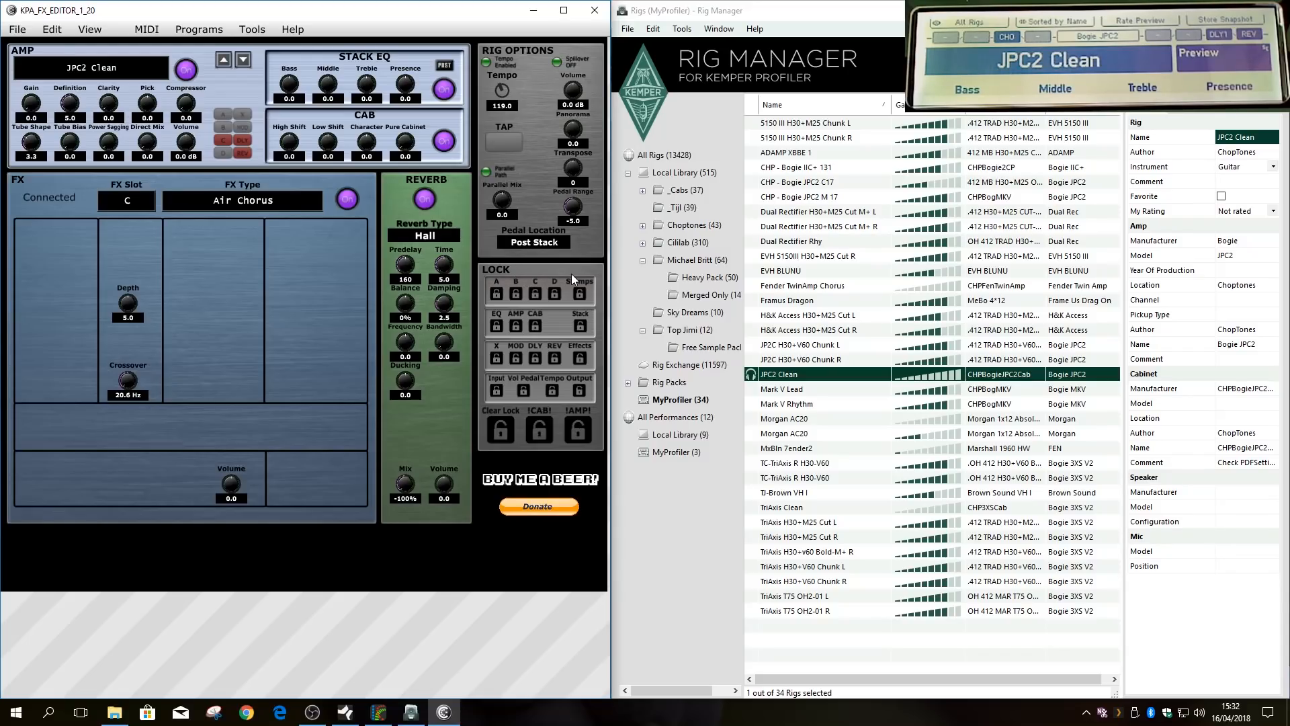
- Collapse the open rig pack folders and examine the IR and Studio cabinet collections inside the _Cabs folder
click(643, 260)
click(643, 296)
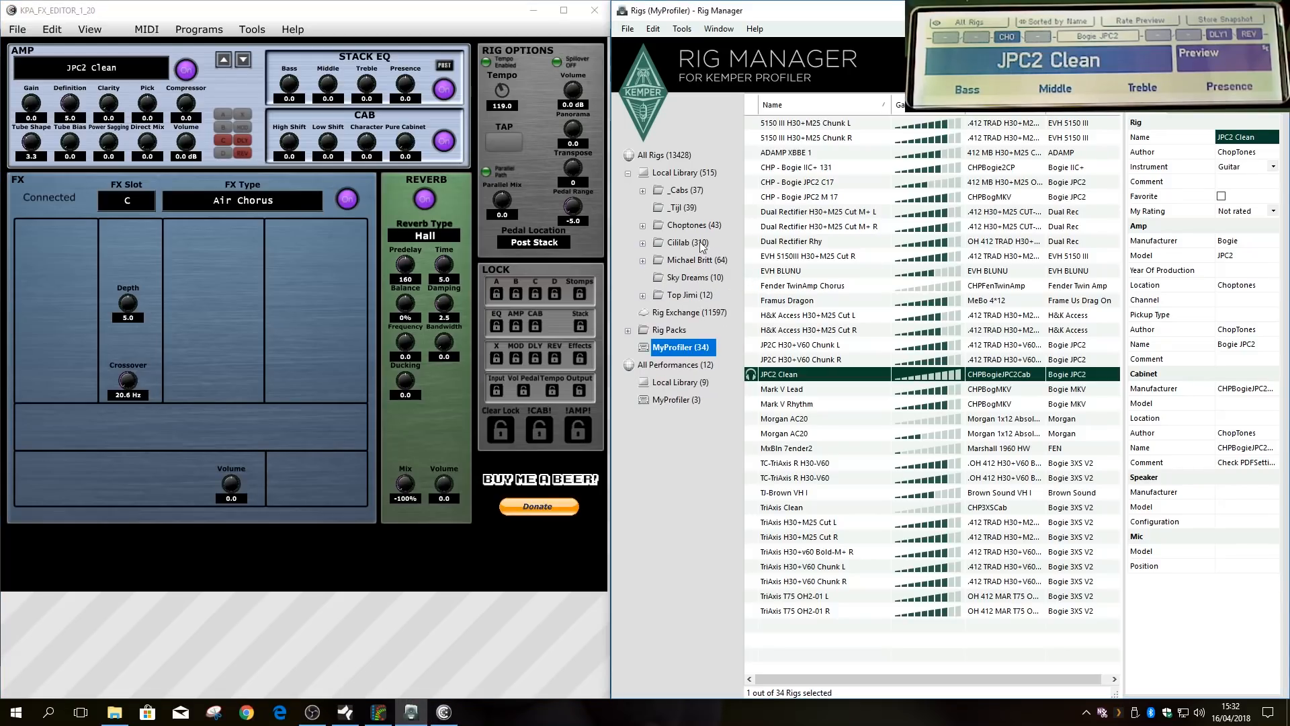
click(678, 193)
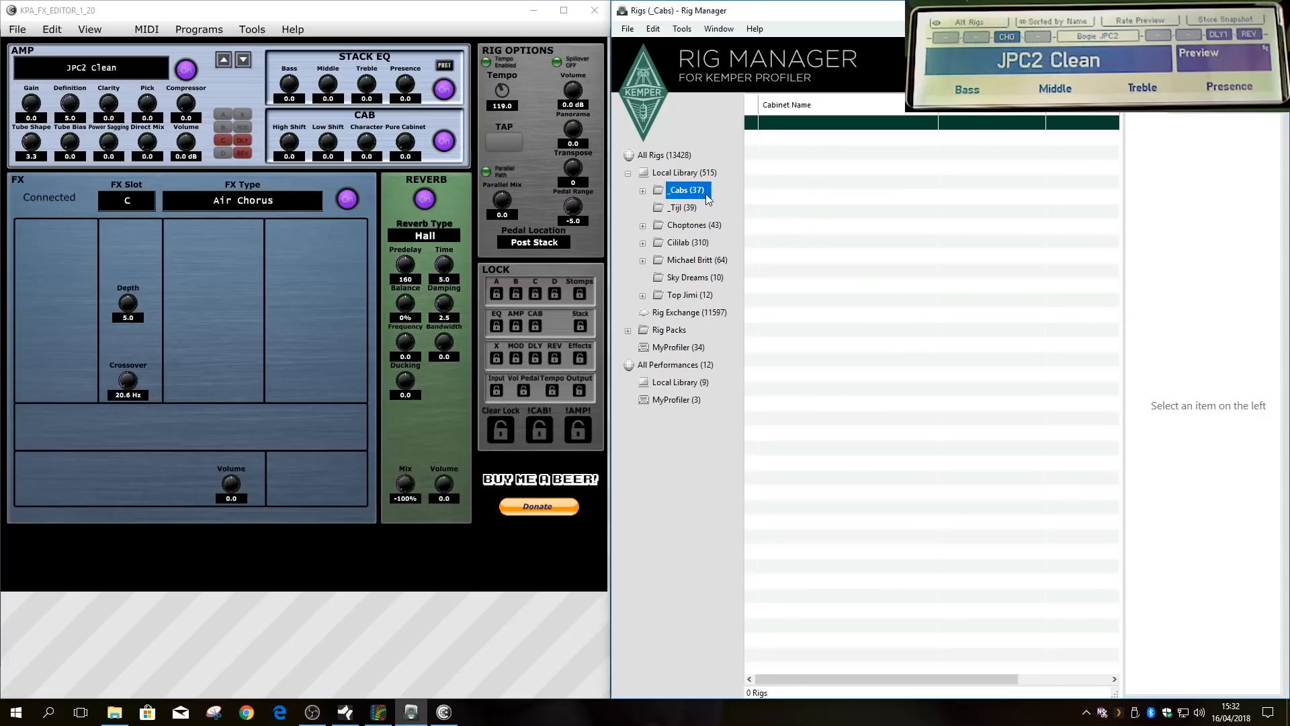
click(642, 191)
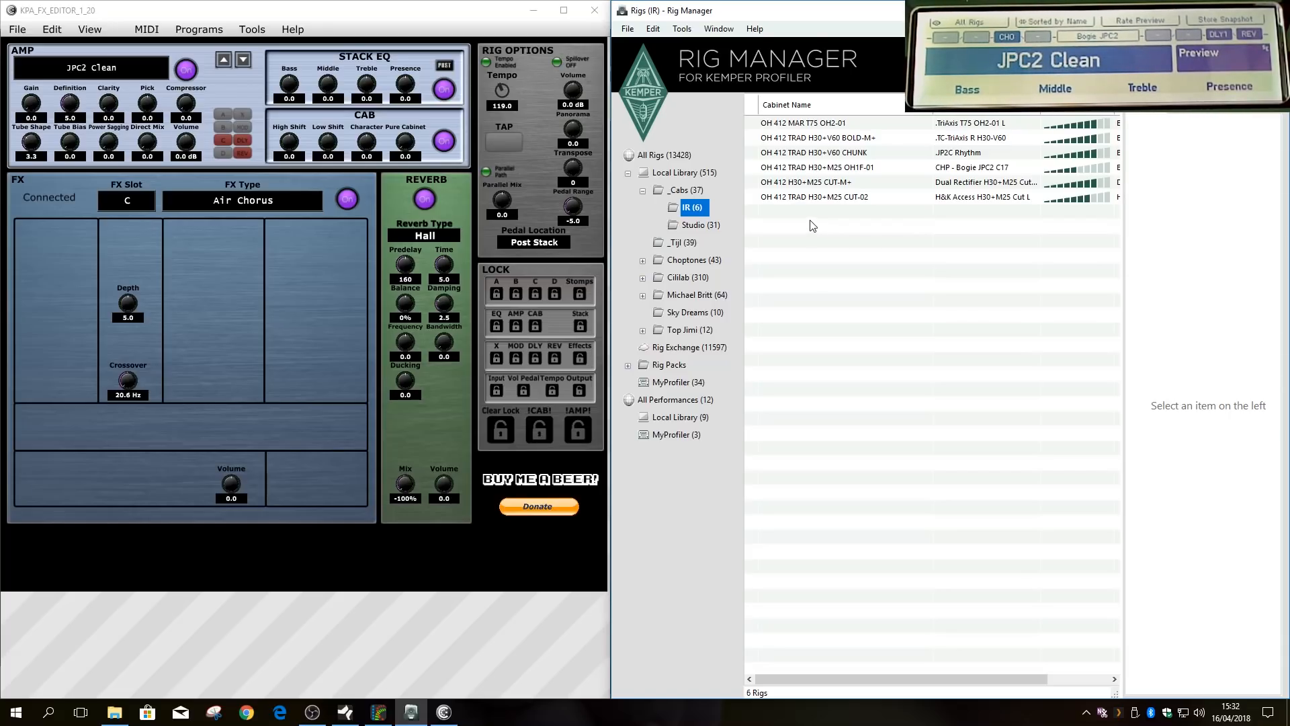
click(695, 227)
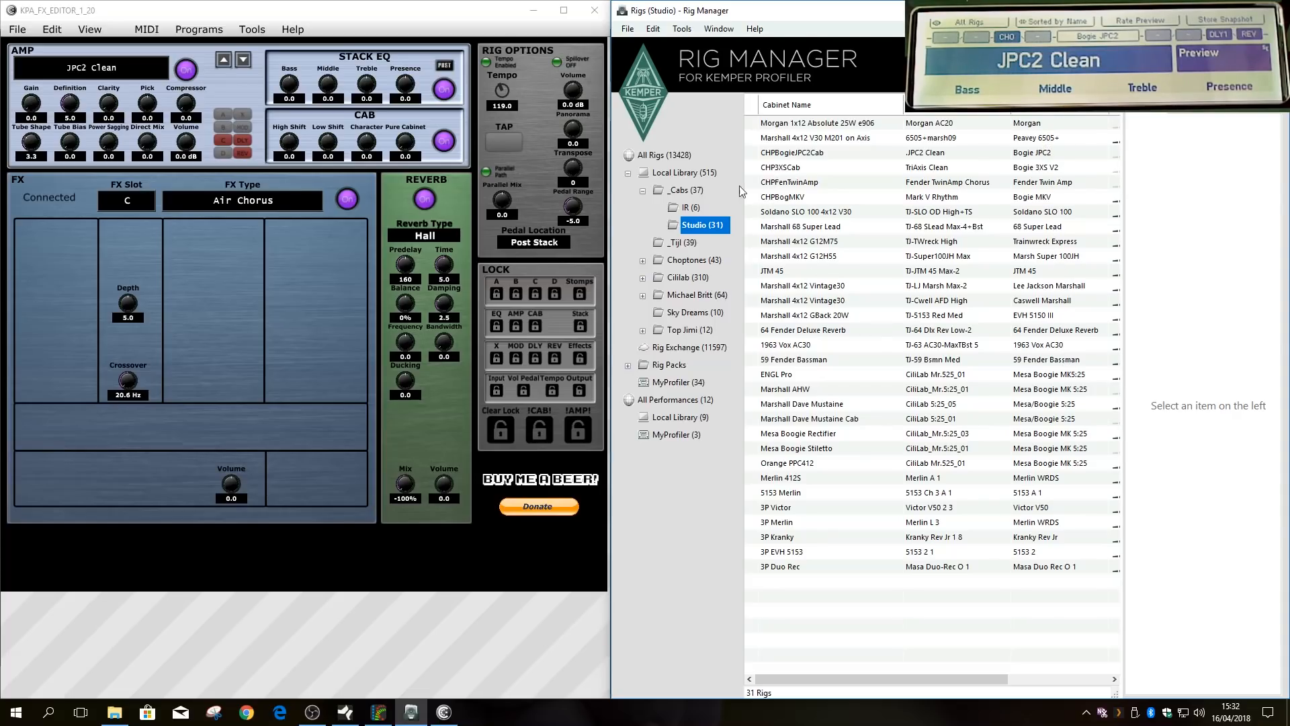
click(693, 207)
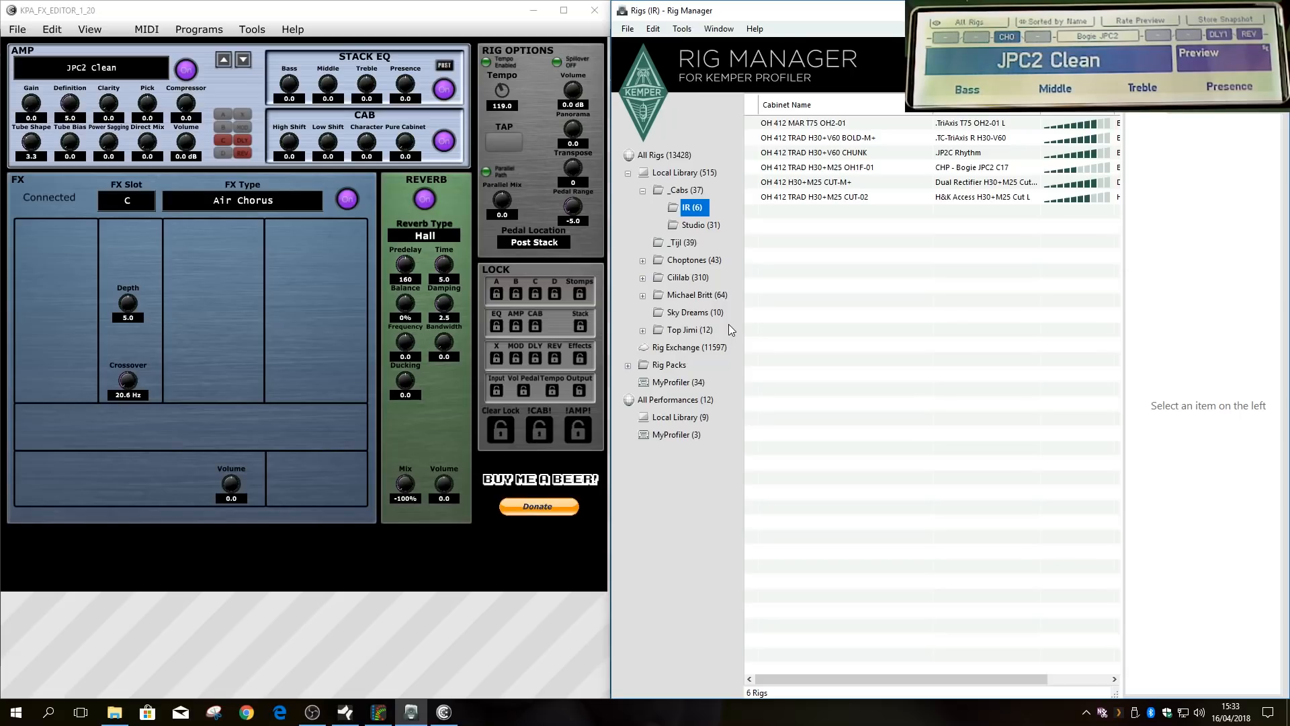
- Load the TriAxis T75 OH2-01 L rig from MyProfiler and apply the !CAB! lock preset with the IR cabinet folder open
click(671, 382)
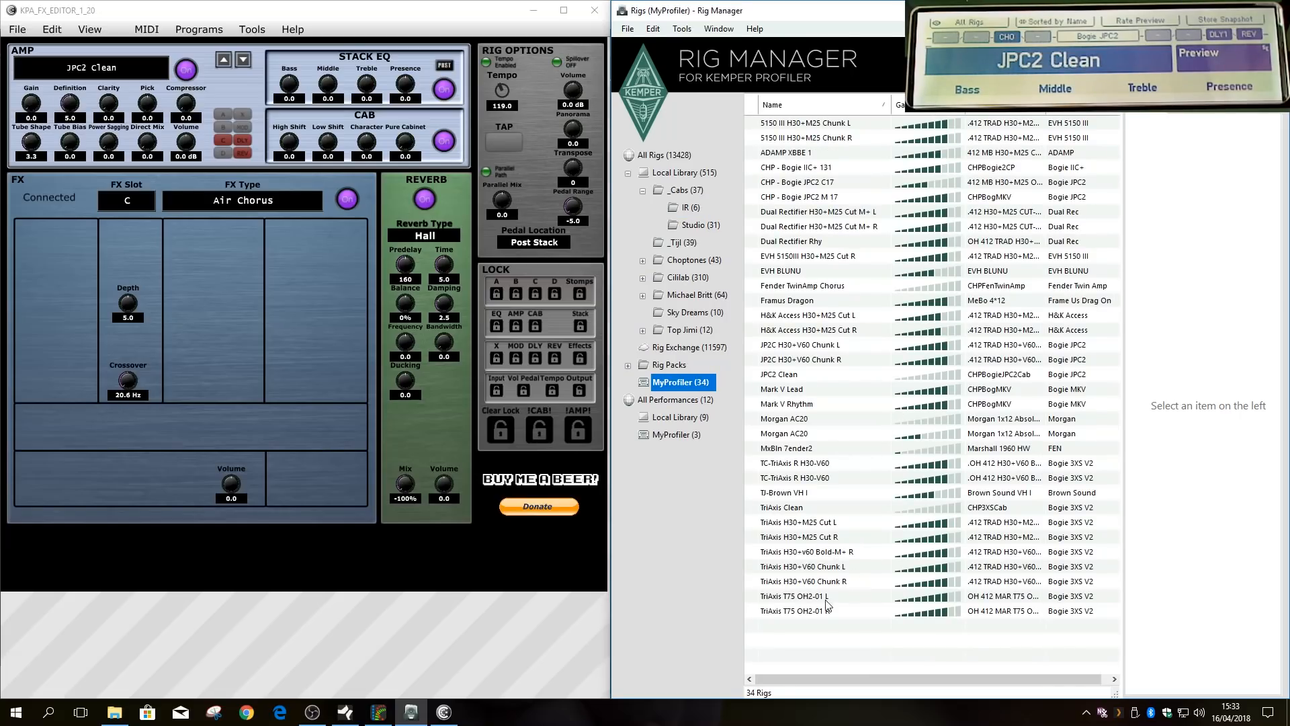
click(808, 597)
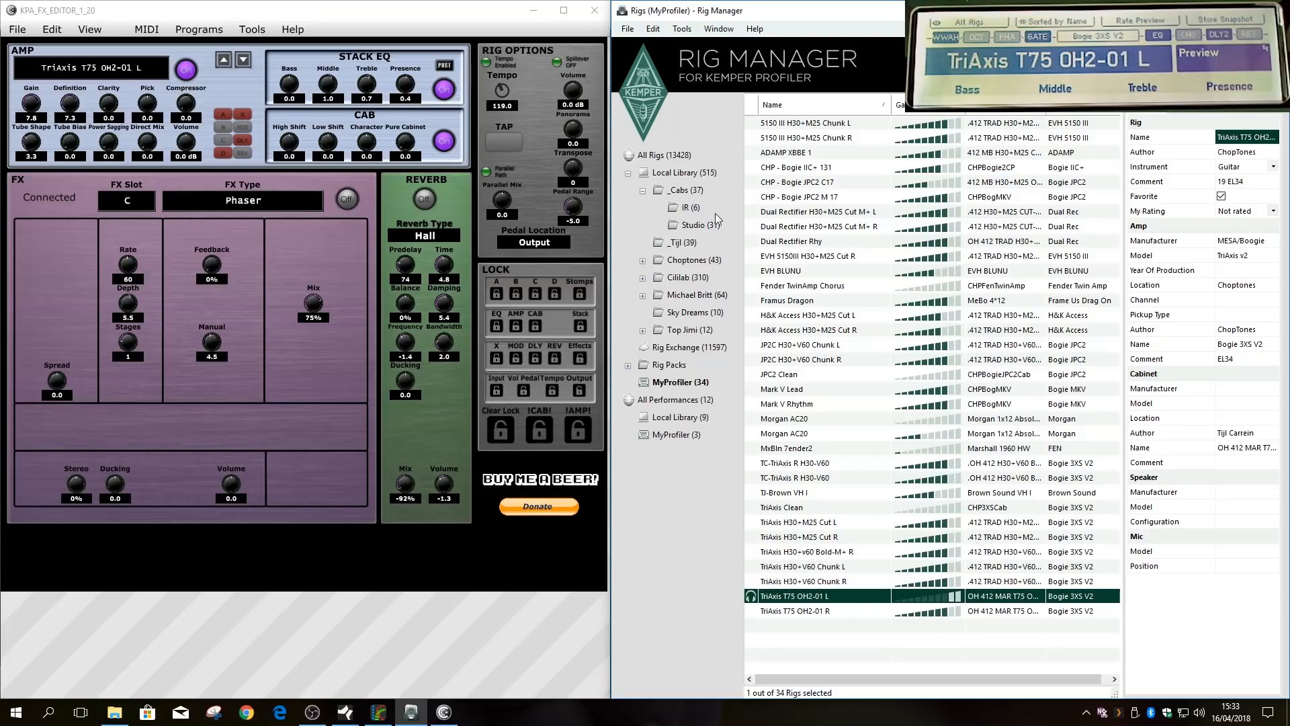
click(684, 190)
click(691, 208)
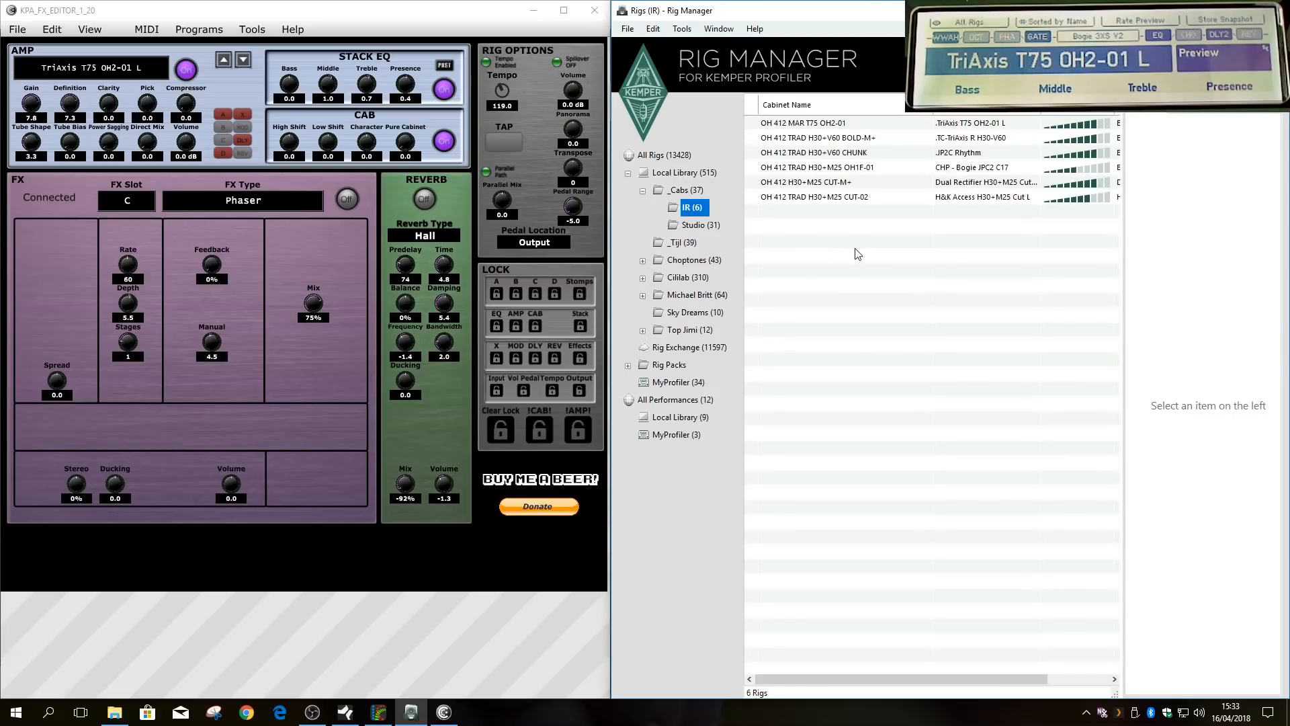
click(543, 430)
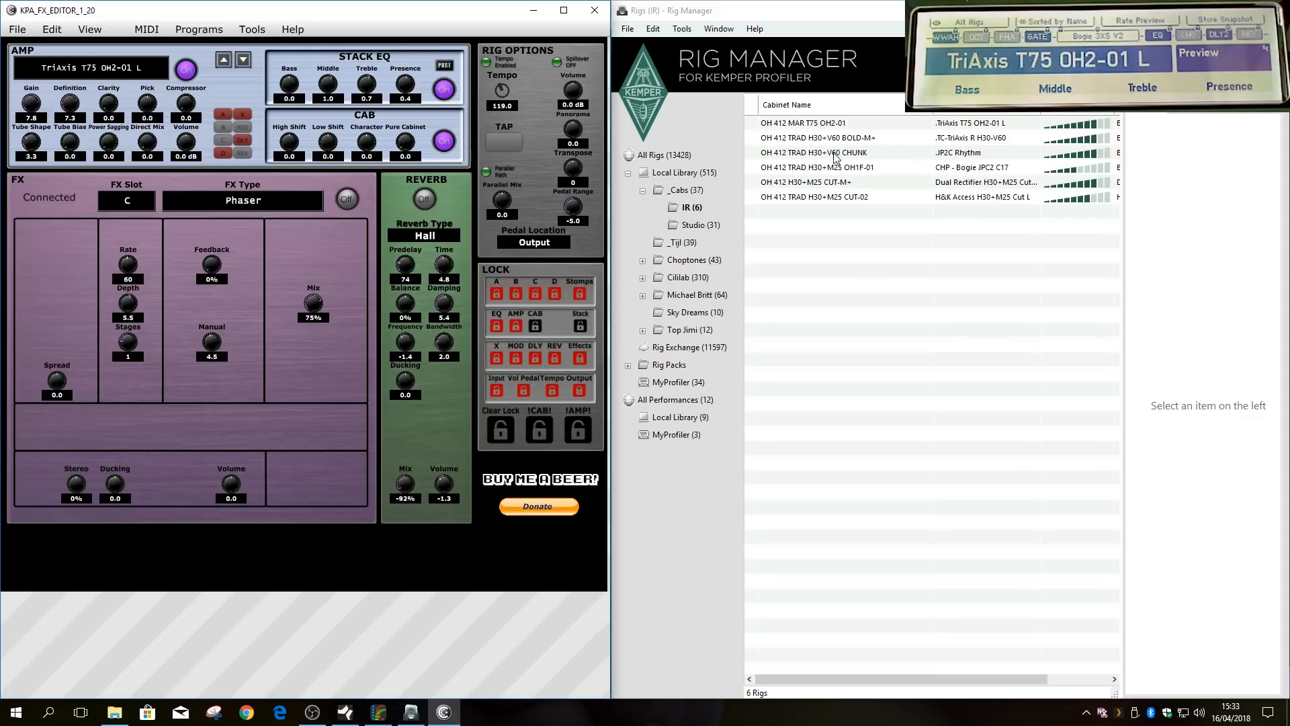
- Try the cabinets OH 412 H30+M25 CUT-M+, OH 412 TRAD H30+M25 OH1F-01 and OH 412 TRAD H30+V60 BOLD-M+ on the current rig
click(802, 184)
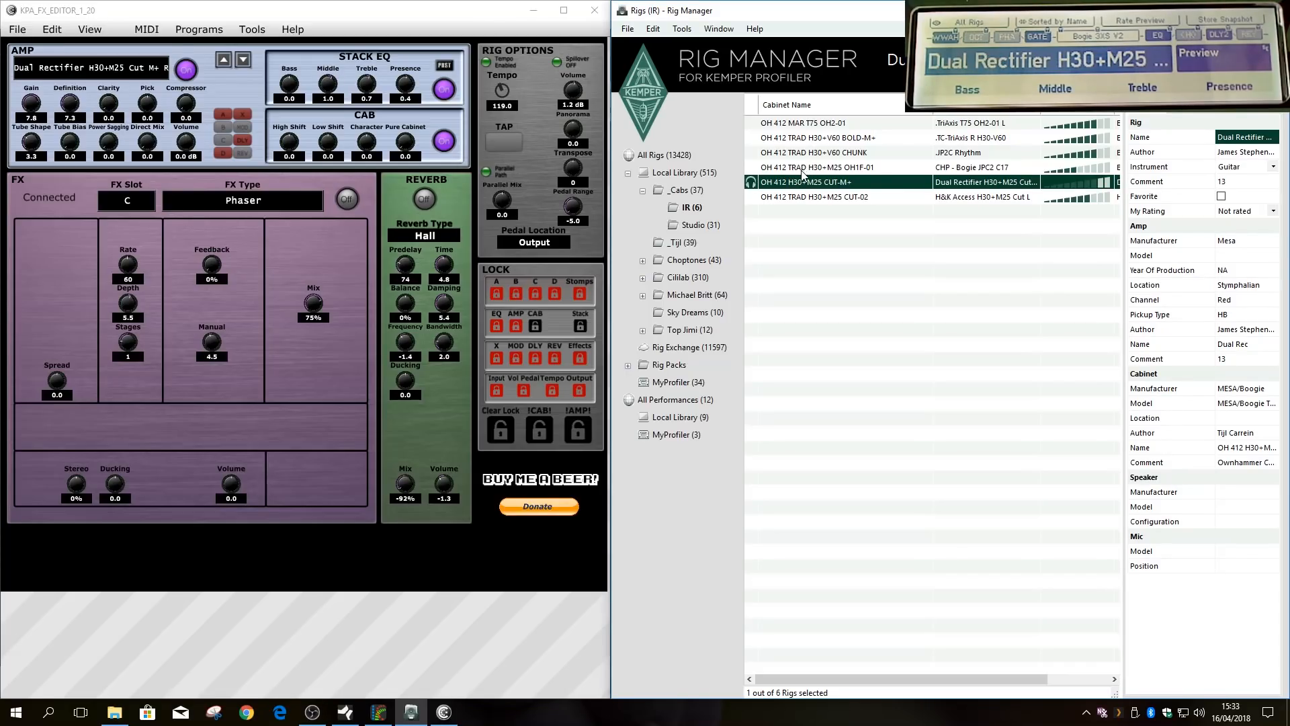
click(802, 171)
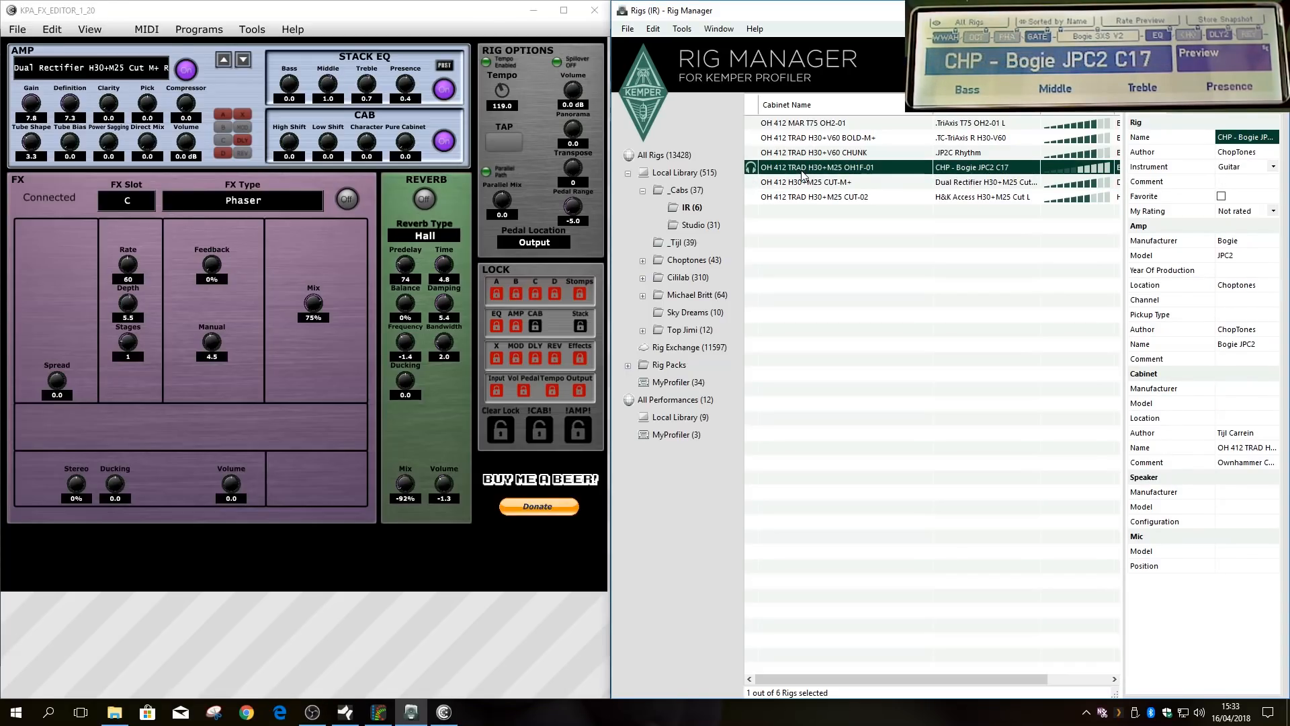
click(812, 140)
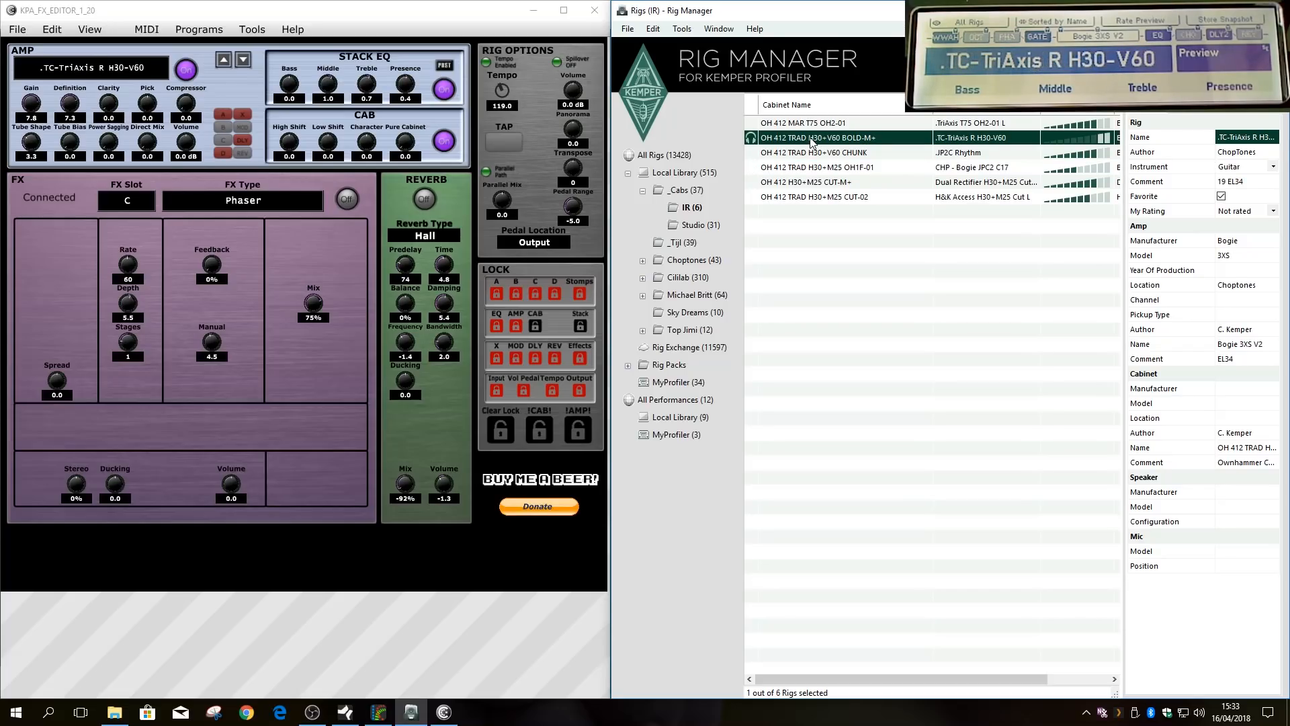
- Open the Studio cabinet folder and try the cabinets Marshall AHW, Marshall 4x12 GBack 20W, JTM 45 and 3P Duo Rec on the current amp
click(700, 226)
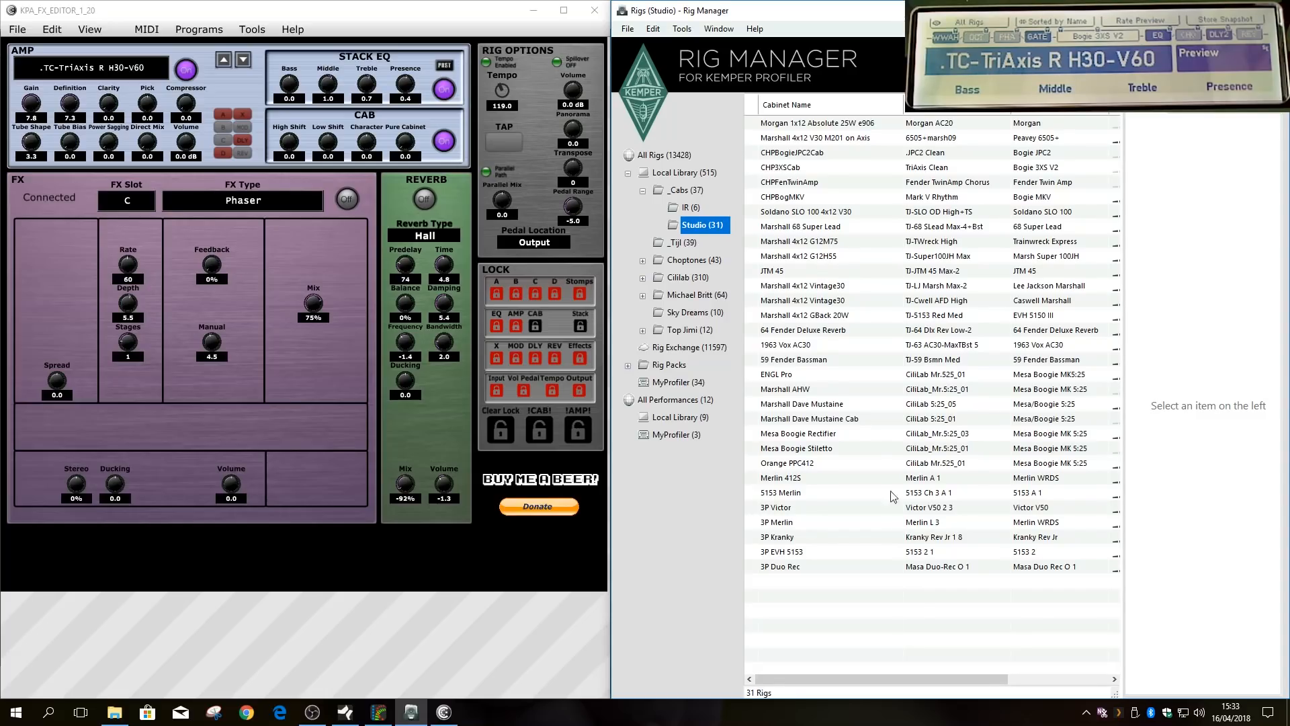
click(813, 390)
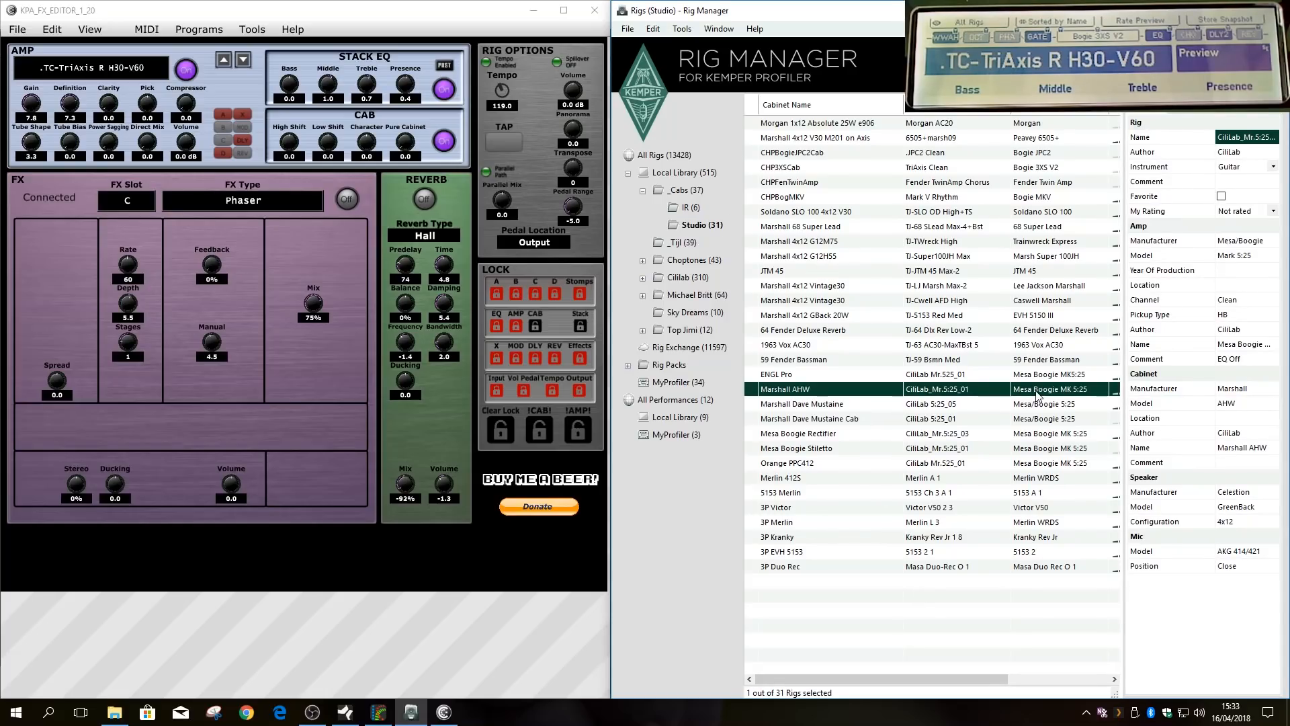
double_click(788, 390)
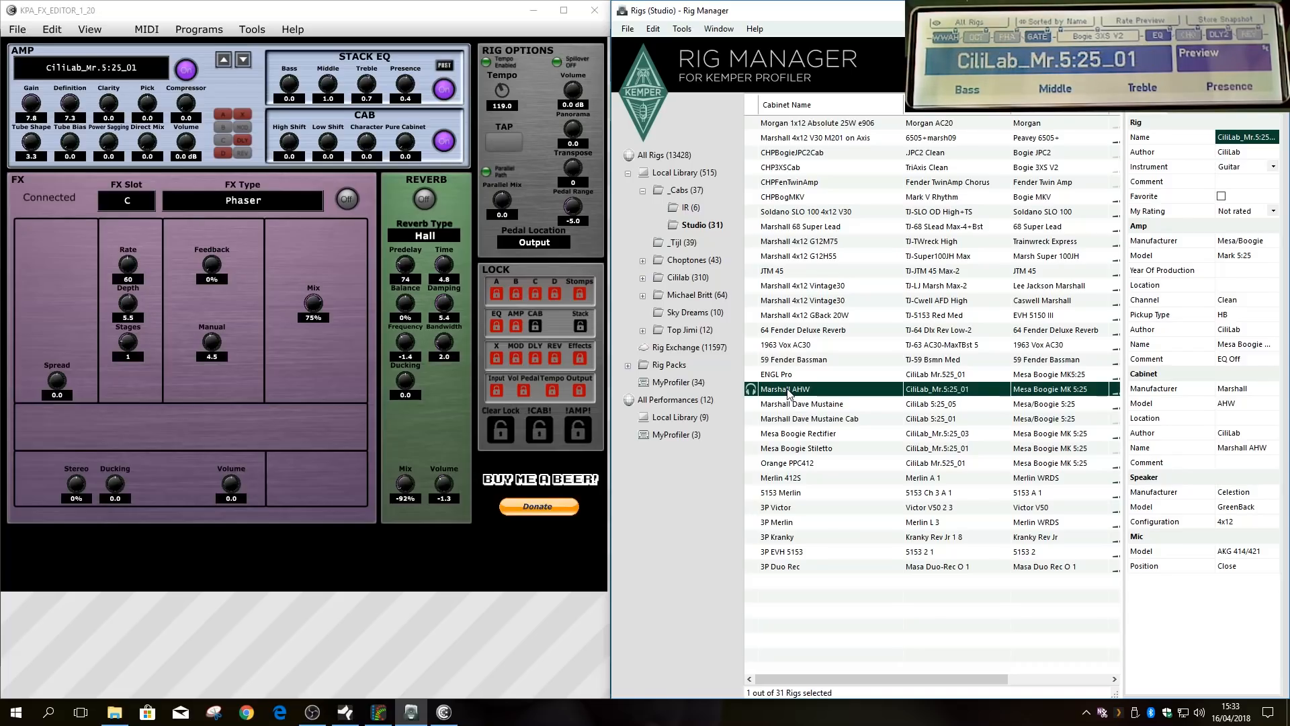
double_click(821, 316)
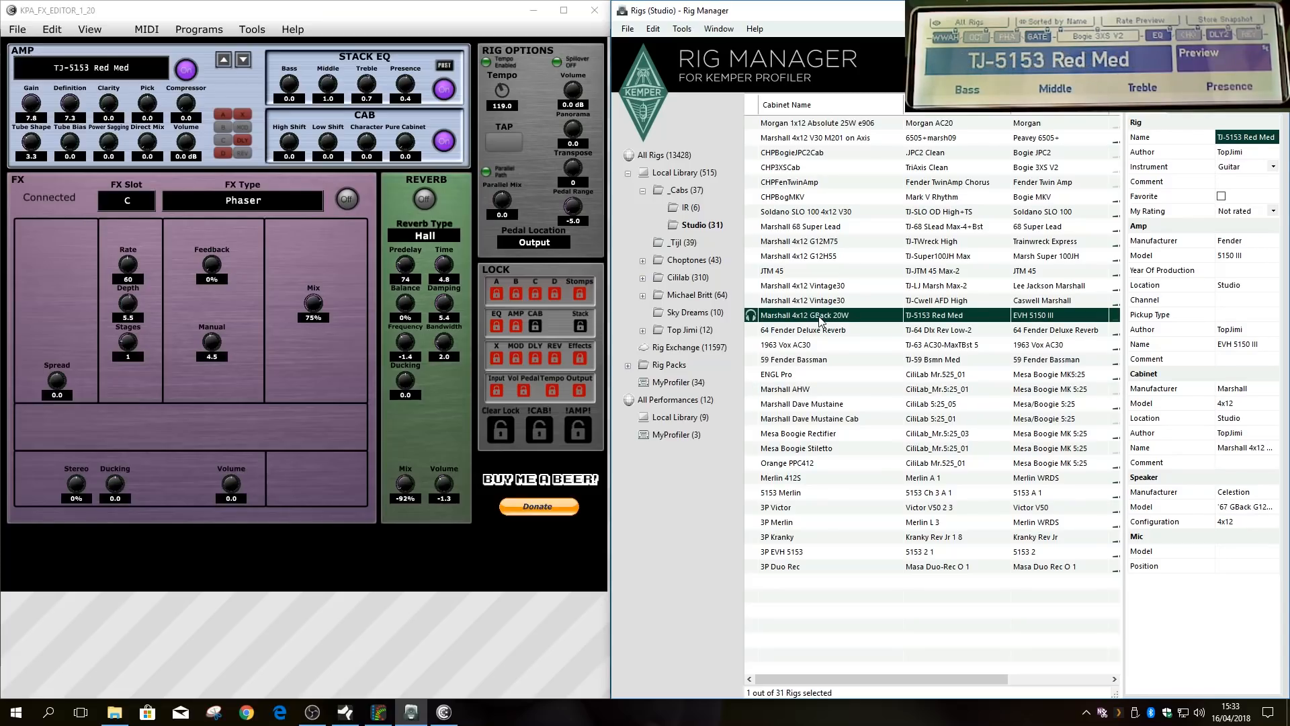
double_click(783, 276)
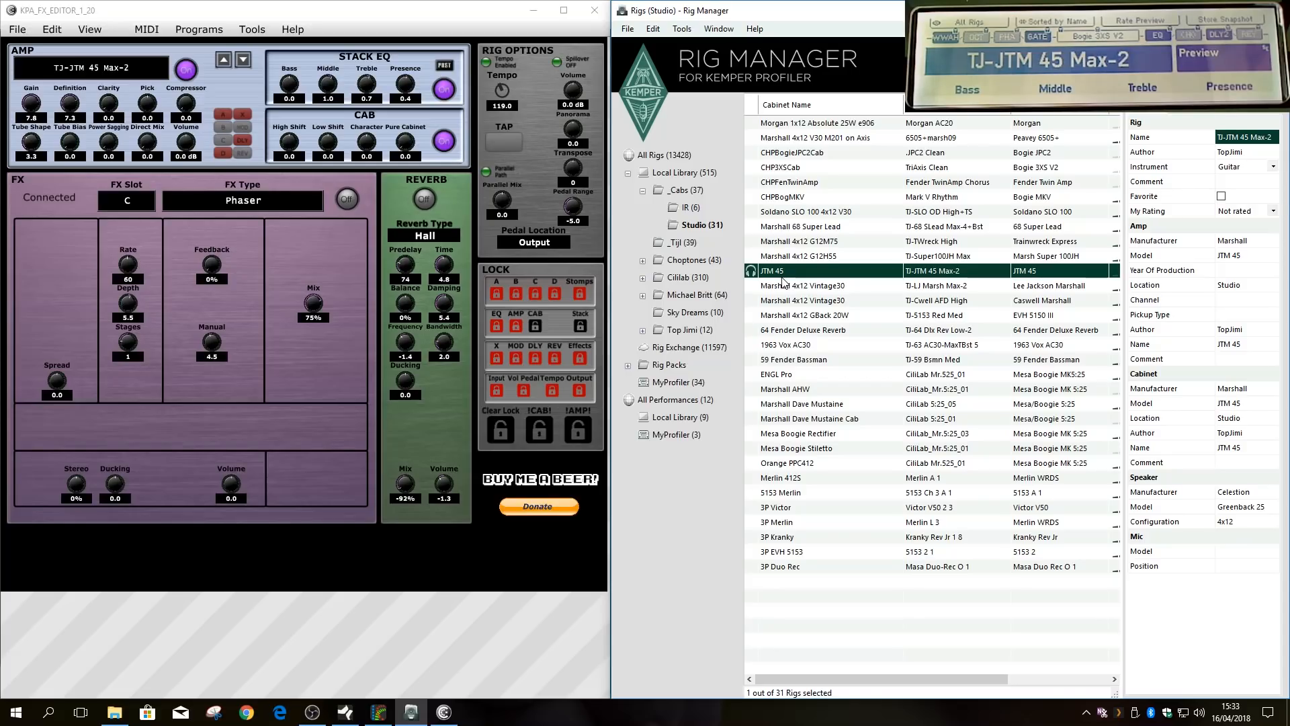
double_click(787, 571)
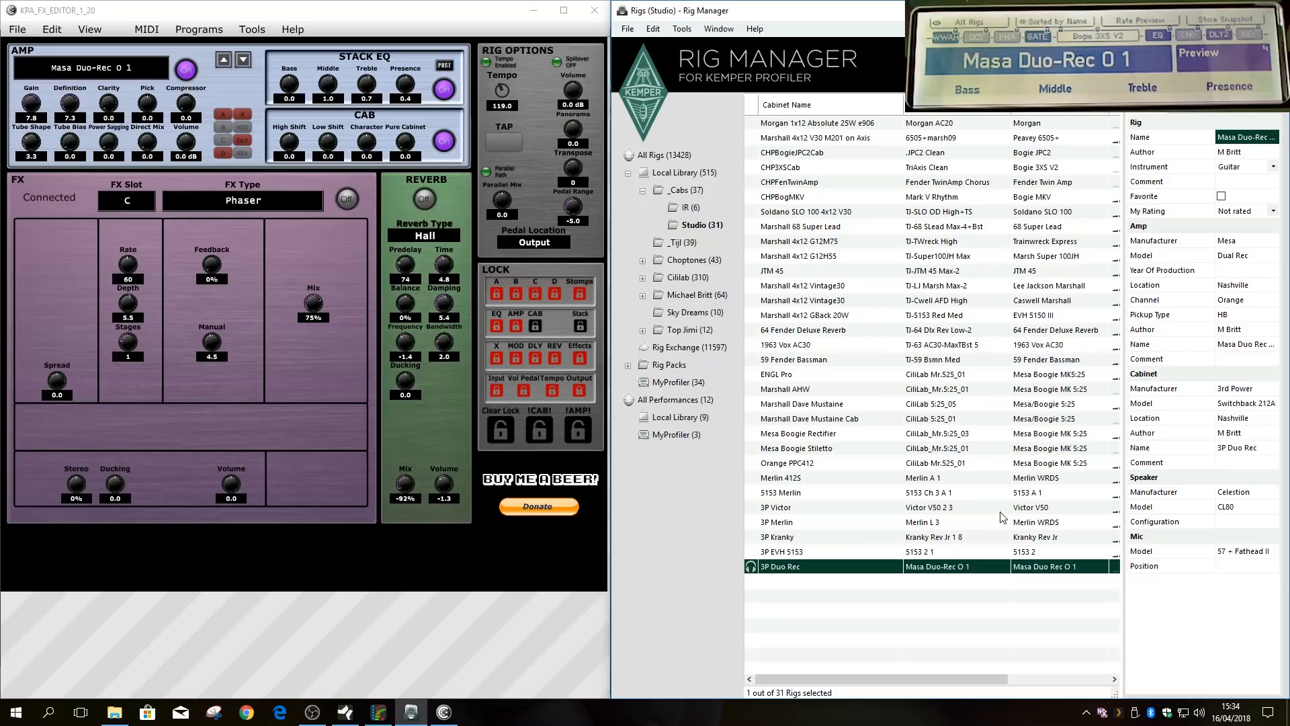
- Try the studio cabinets Orange PPC412, Marshall Dave Mustaine, CHPBogMKV, CHP3XSCab and Marshall 4x12 V30 M201 on Axis
double_click(801, 467)
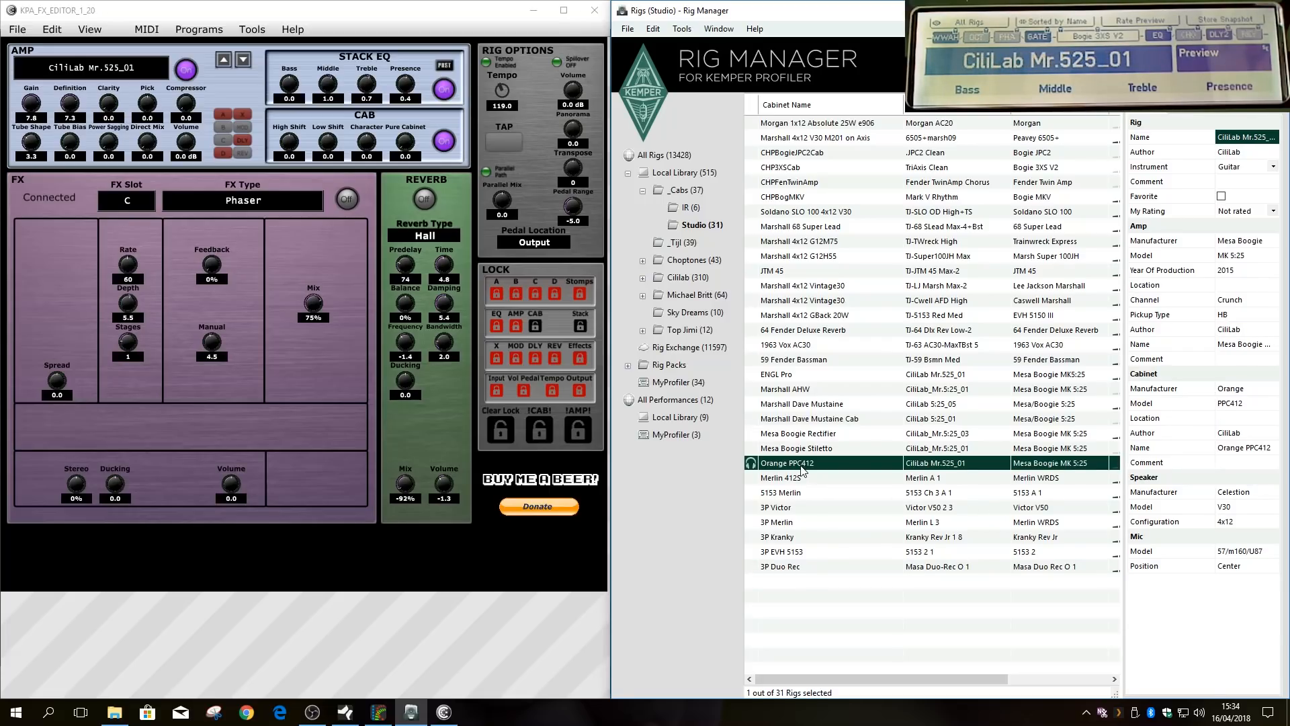
double_click(802, 406)
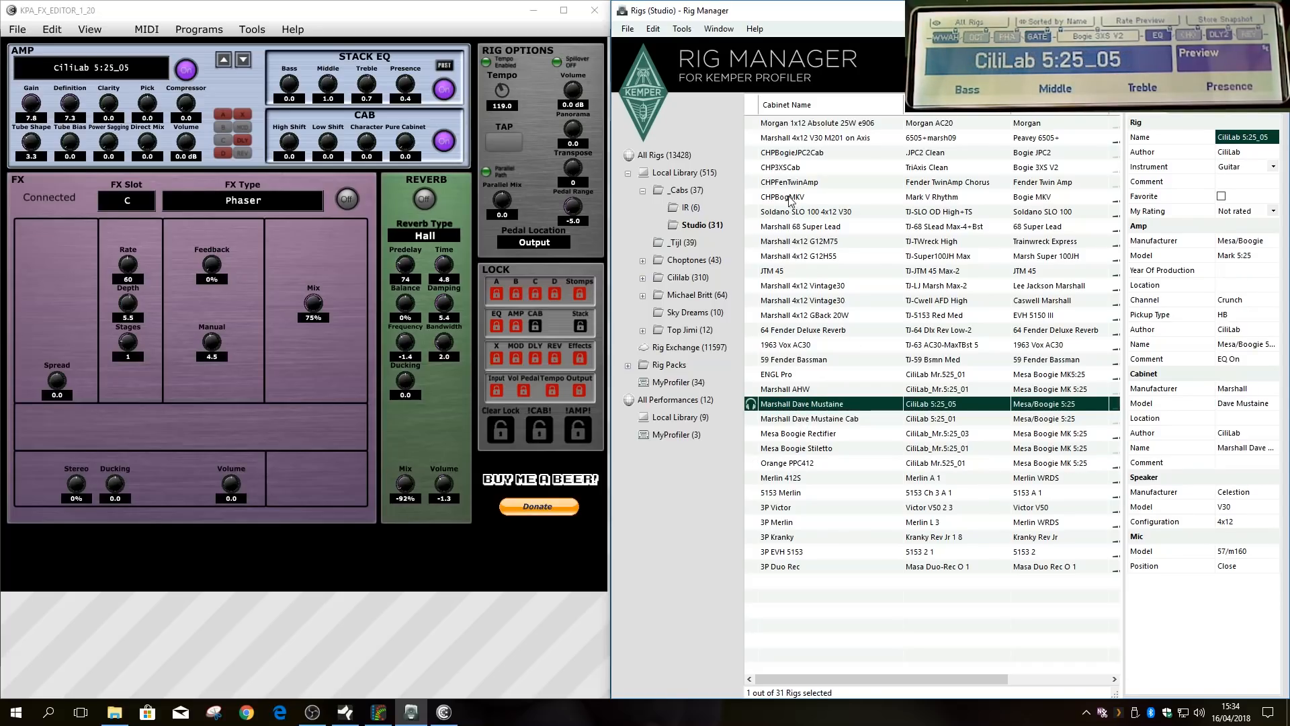
double_click(793, 199)
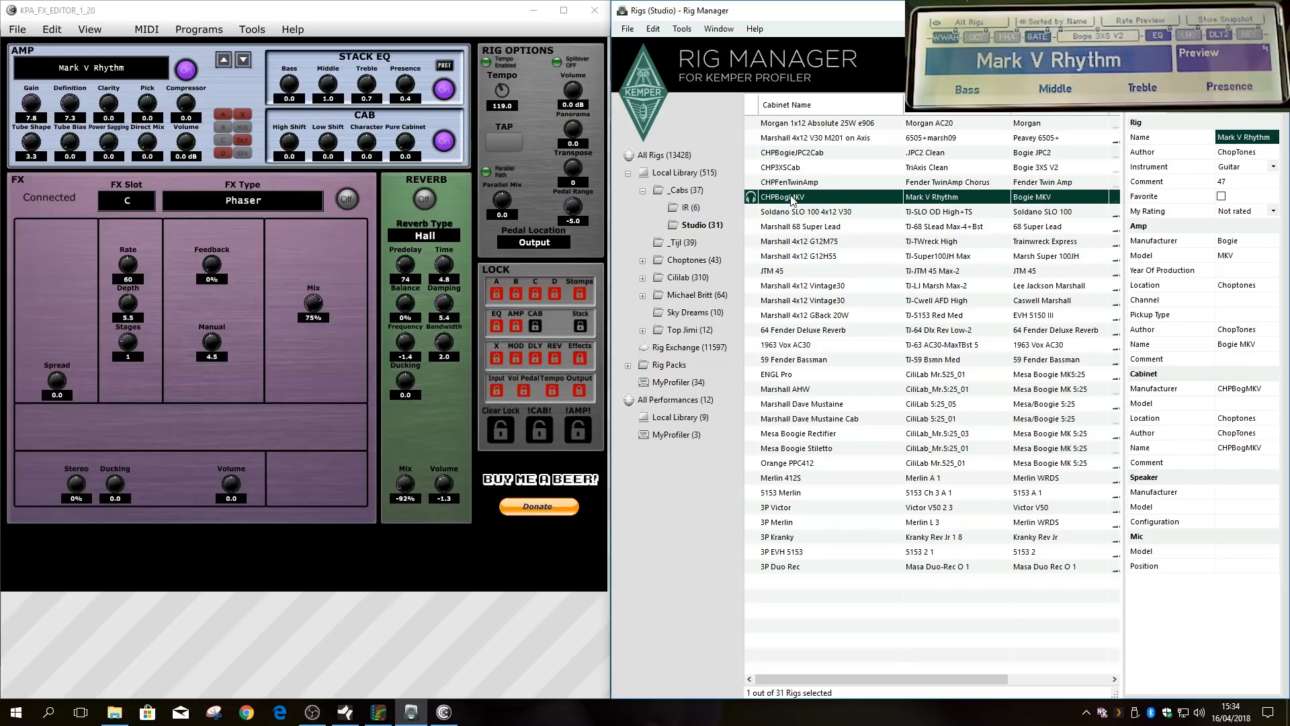
double_click(787, 173)
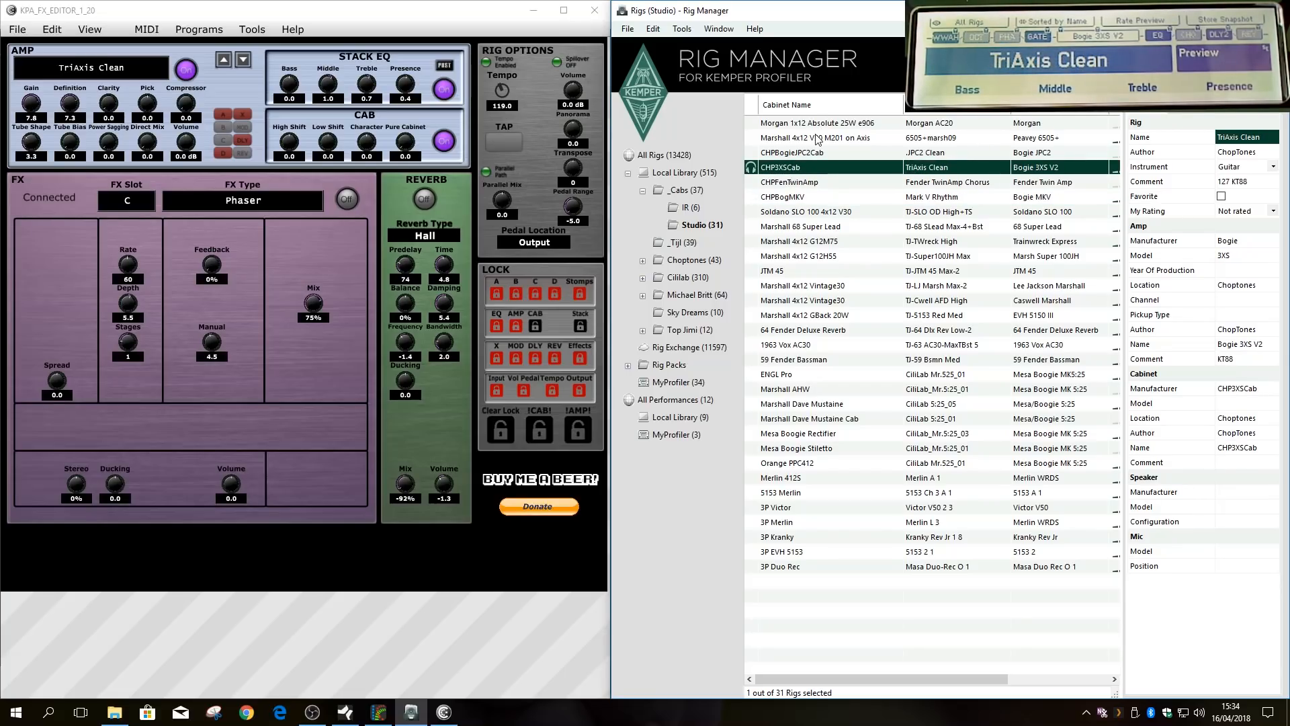
double_click(796, 139)
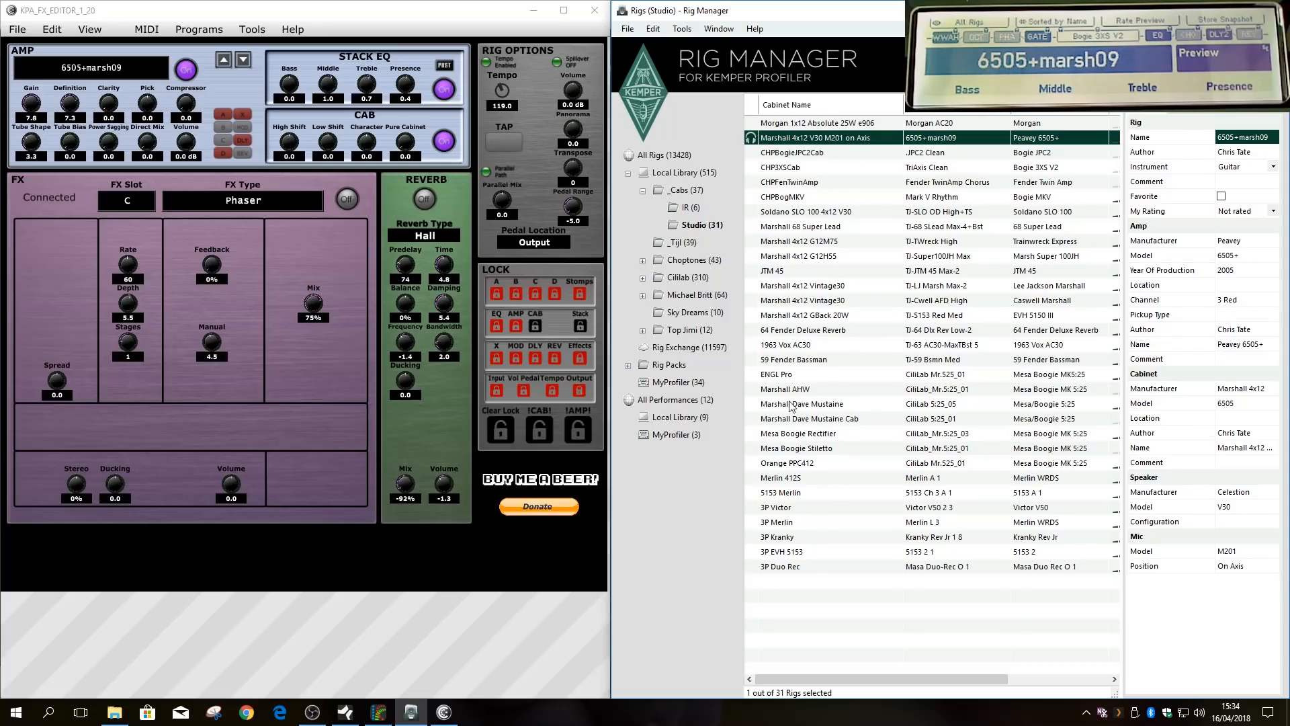
- Try the Mesa Boogie Rectifier and Mesa Boogie Stiletto cabinets, and load the ENGL Pro cabinet on the current amp
click(813, 434)
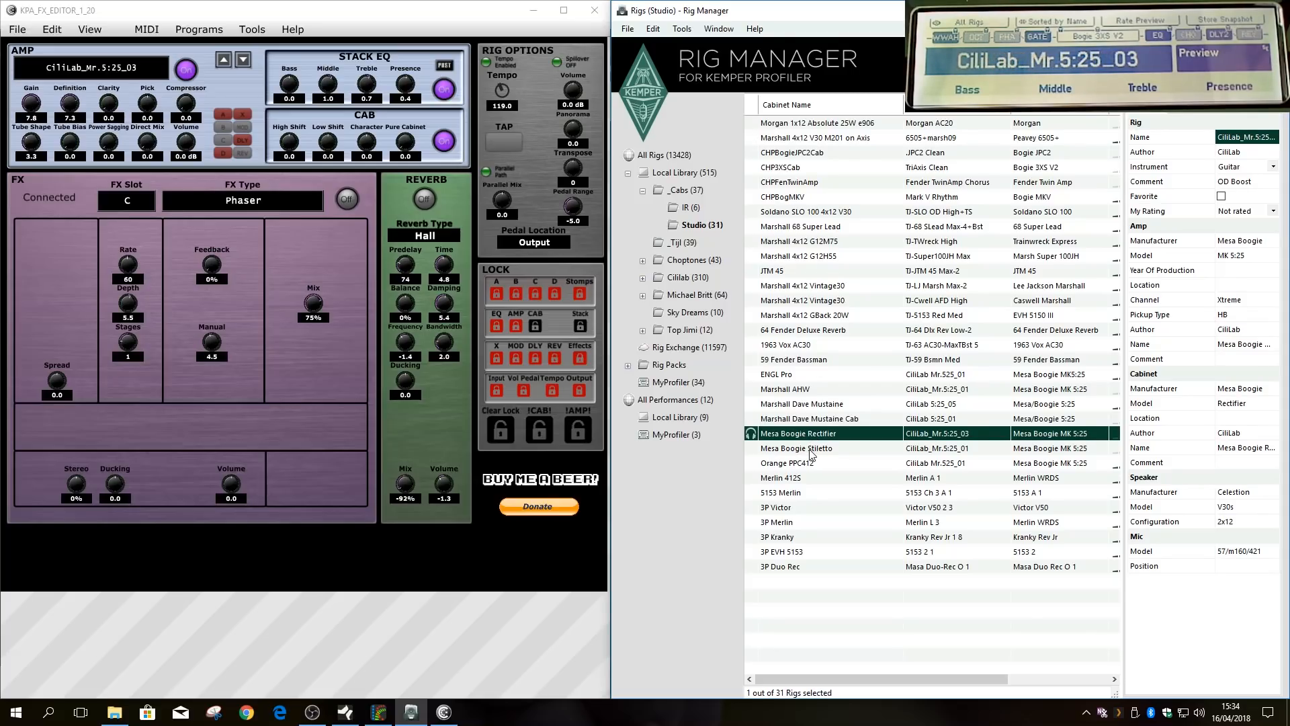
click(810, 452)
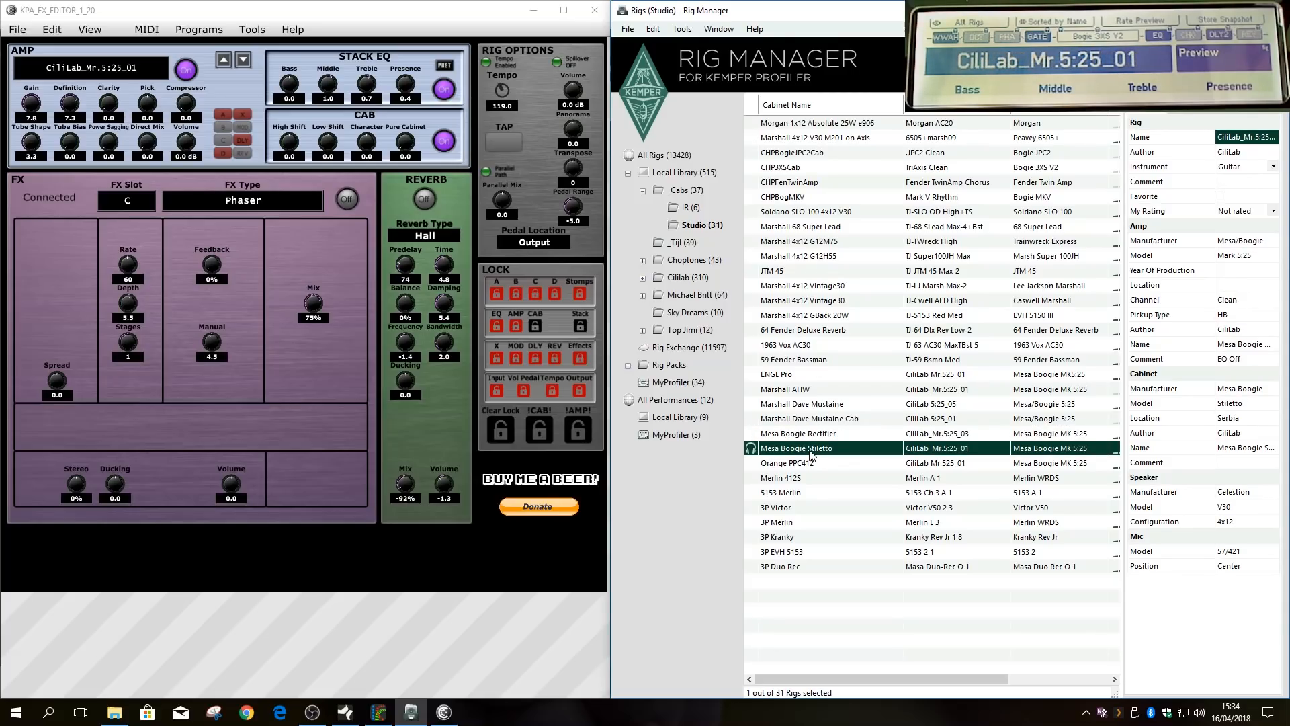
click(801, 377)
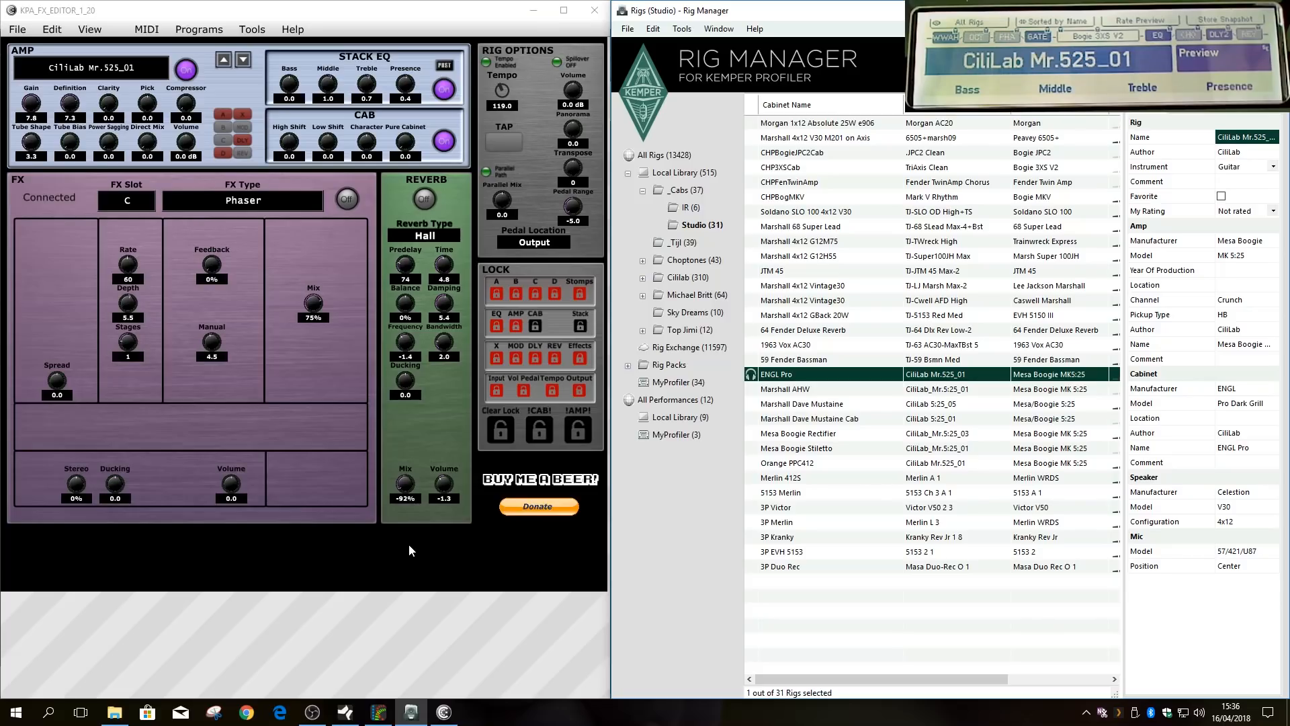
- Clear all locks and open the rig name in the AMP section for editing
click(496, 420)
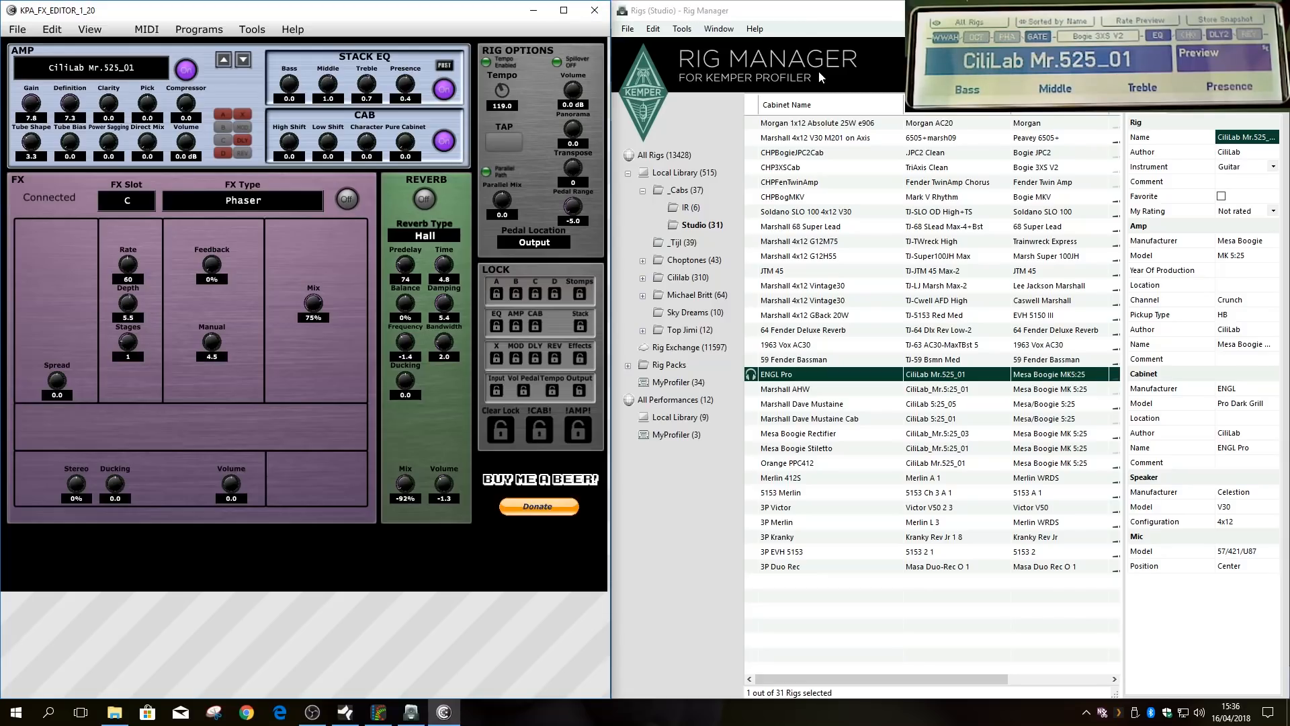
double_click(112, 73)
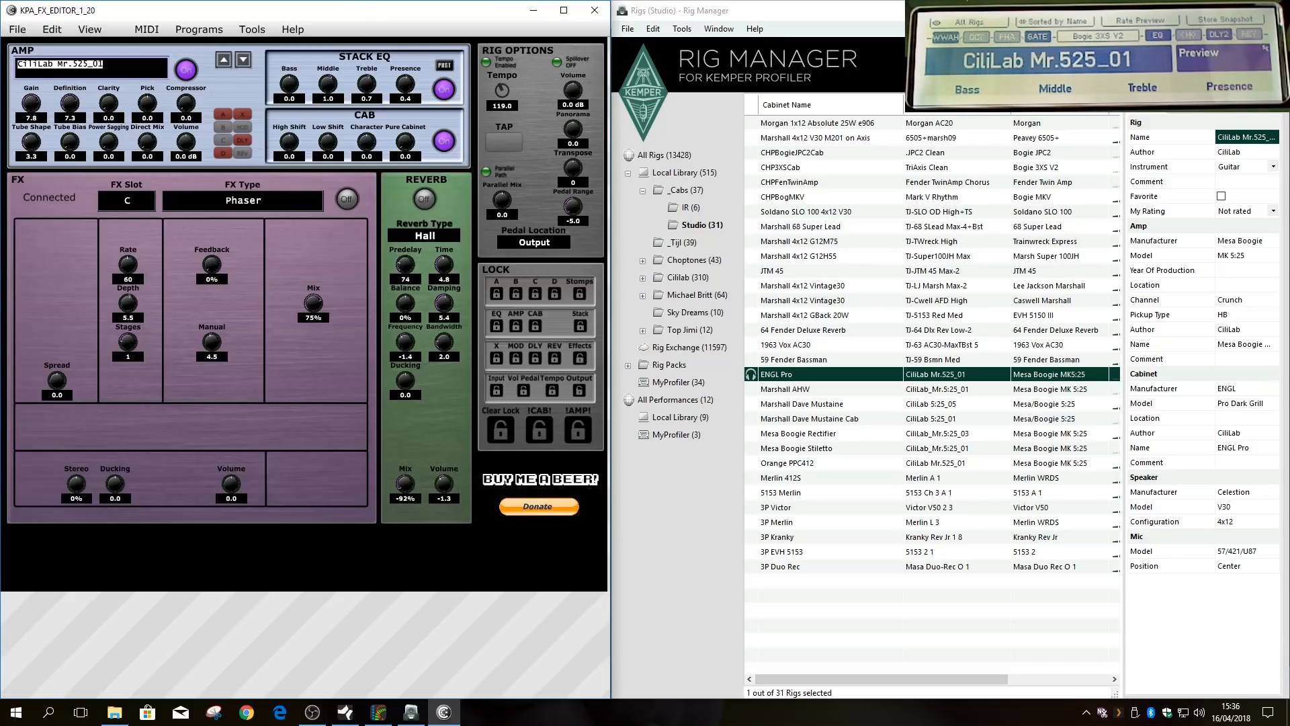